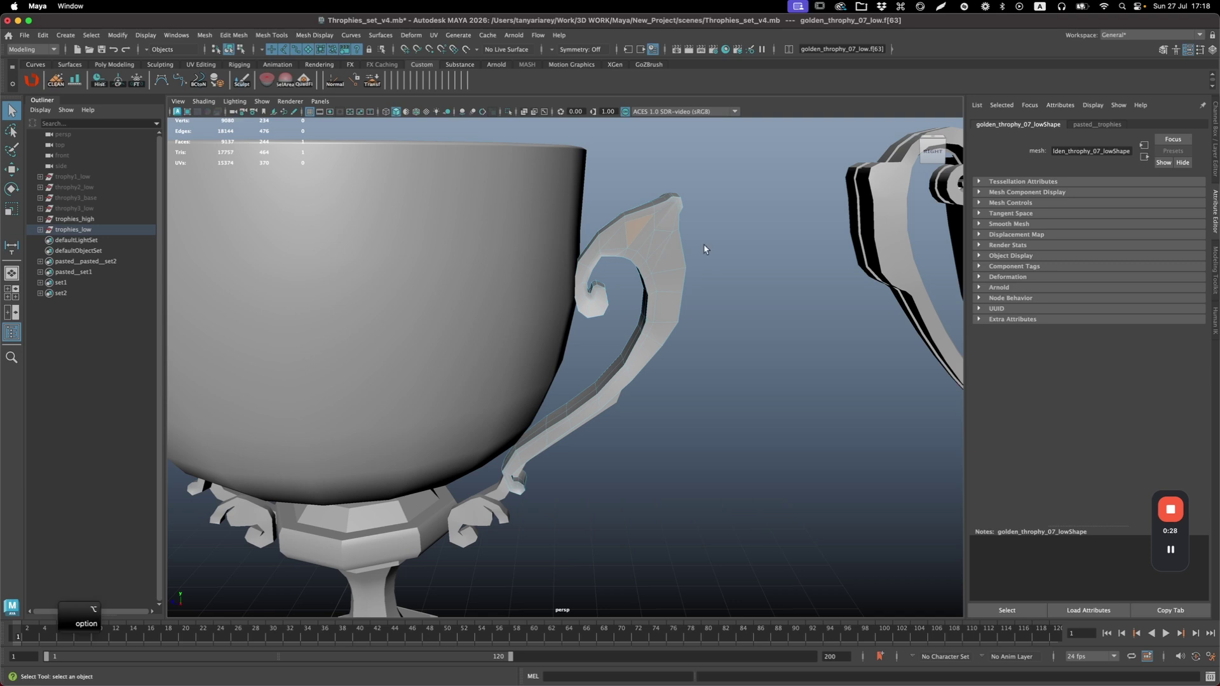
Set the Select tool's selection constraint to Angle with a value of 45
click(658, 251)
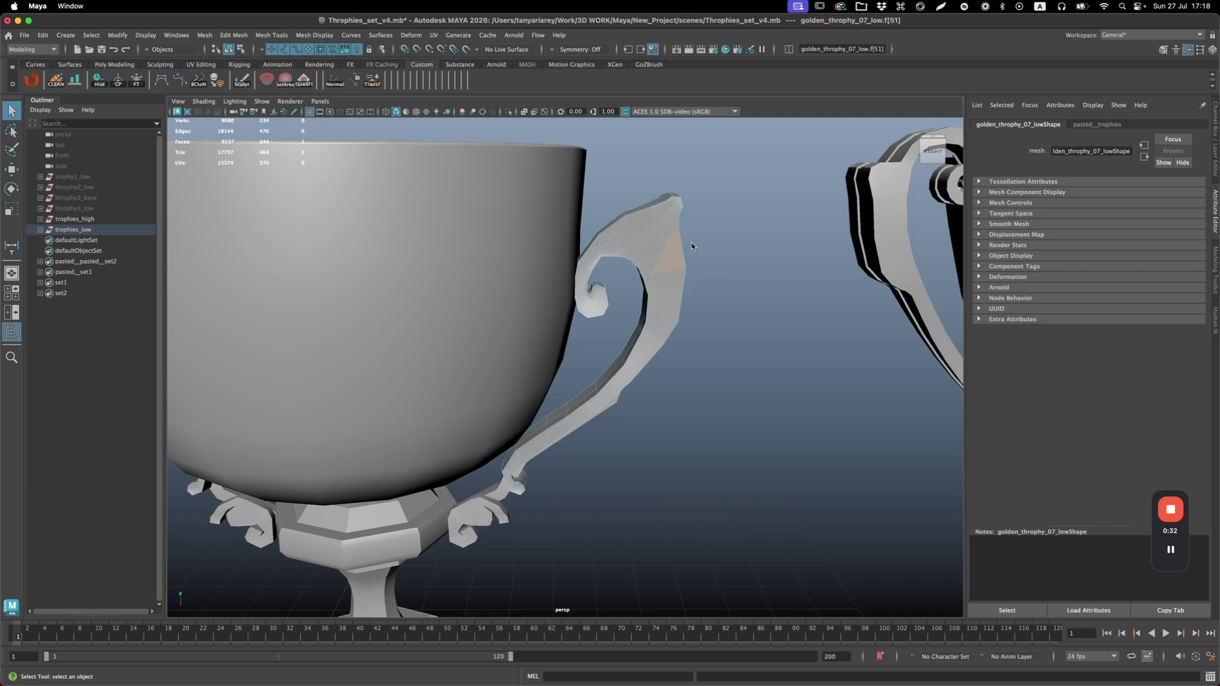
click(1199, 48)
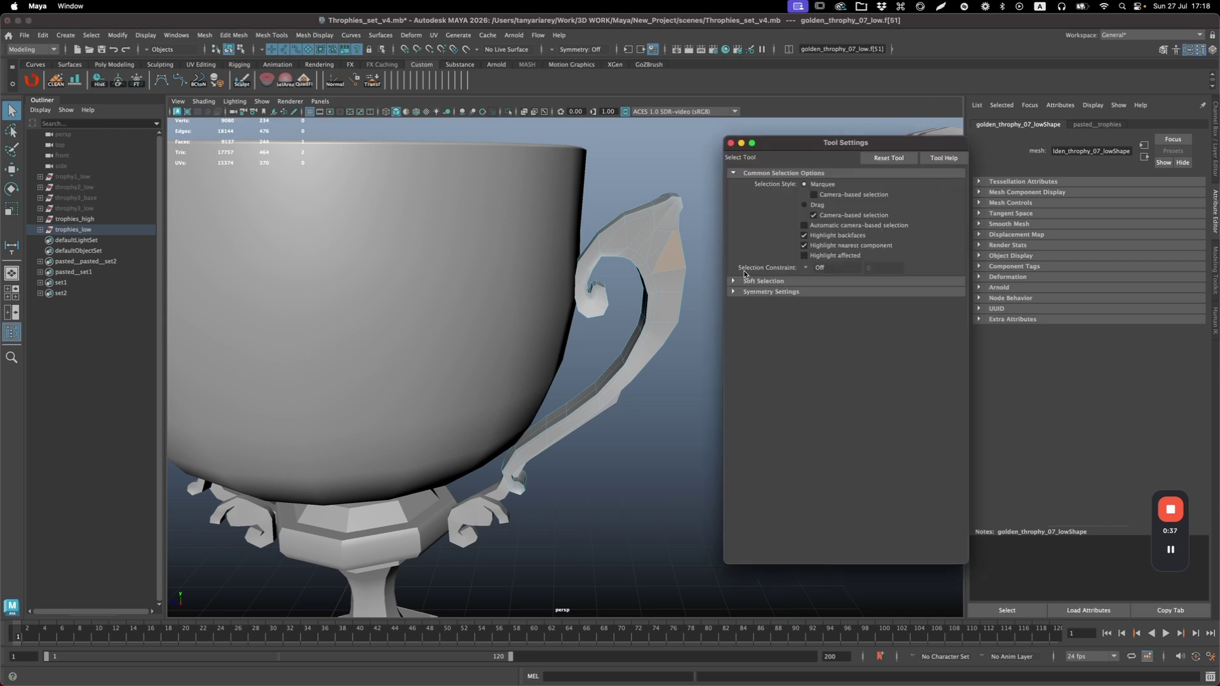
click(805, 268)
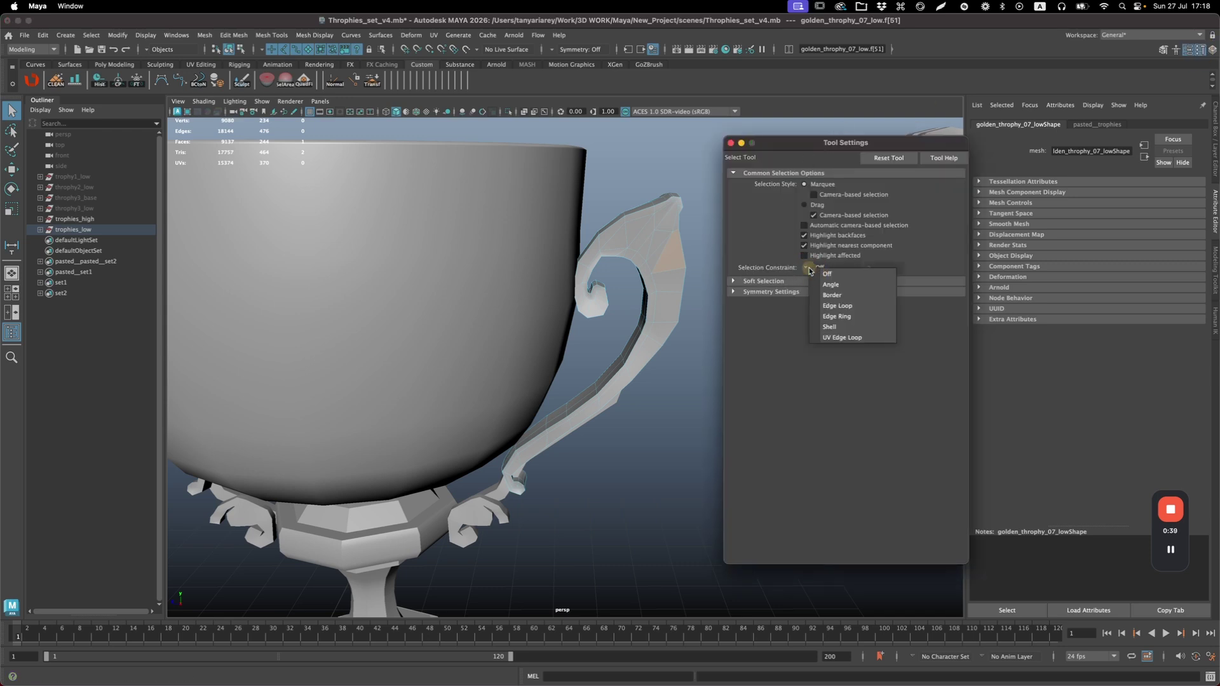
click(822, 283)
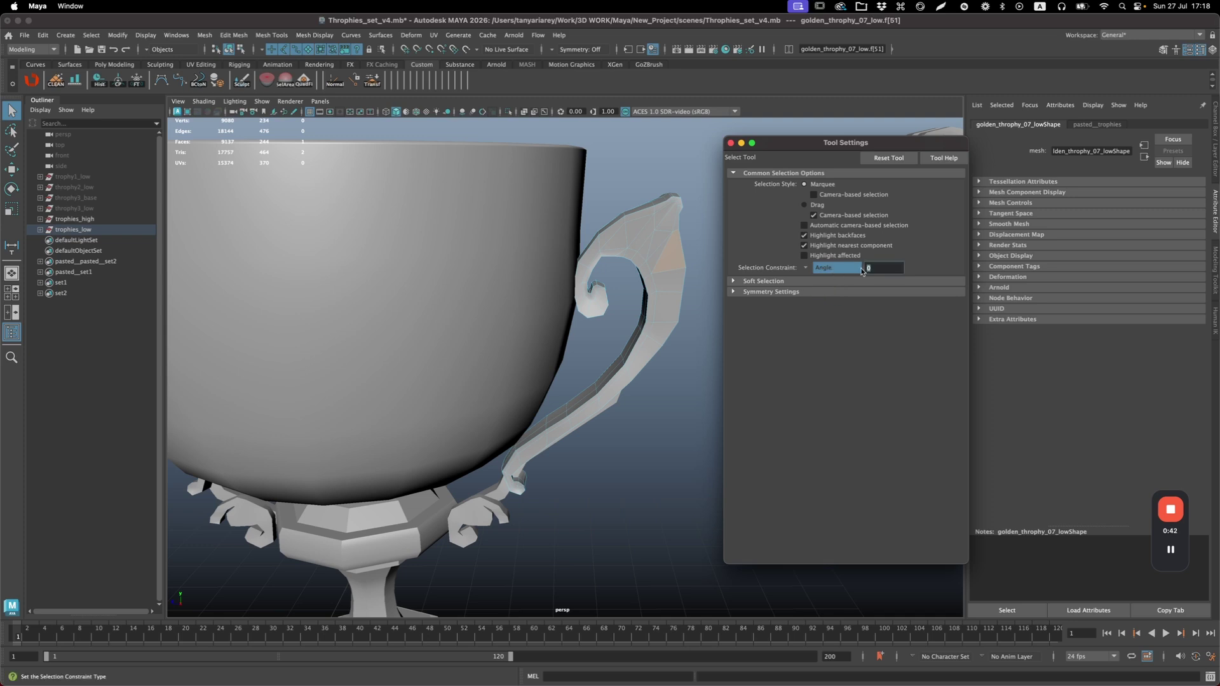
text(4)
text(5)
click(671, 417)
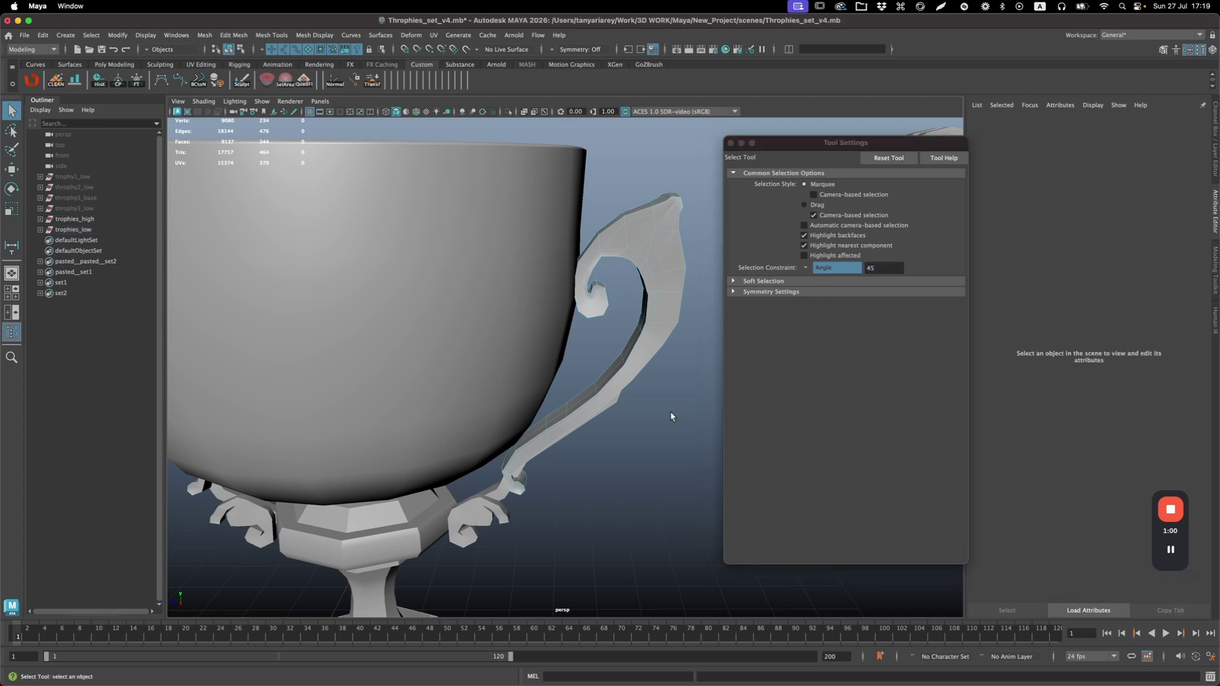
Select all connected faces on the flat side of the trophy handle using the angle constraint
click(613, 388)
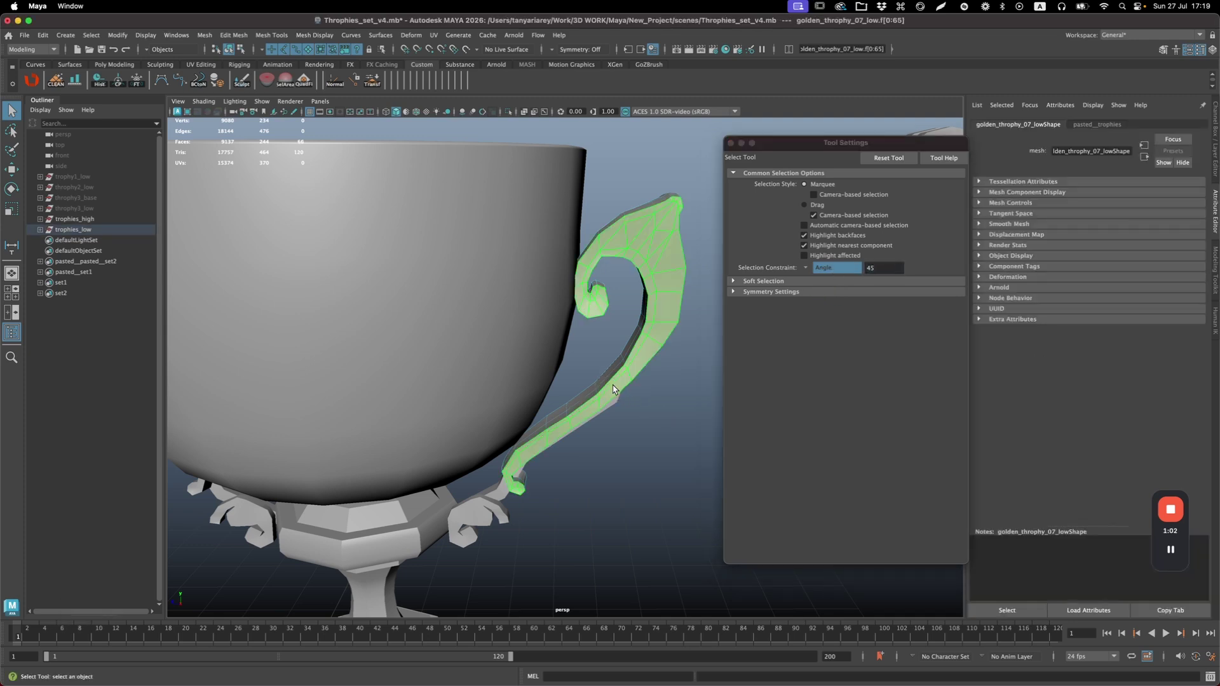
click(661, 414)
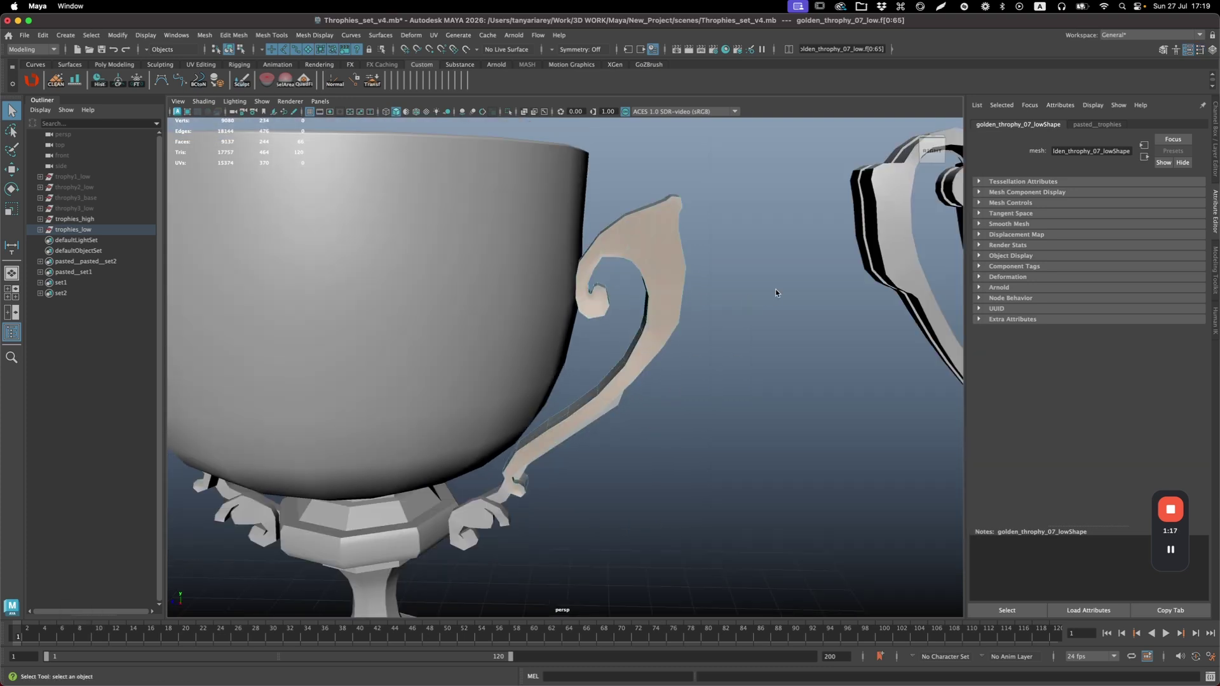
alt+drag(745, 291, 728, 299)
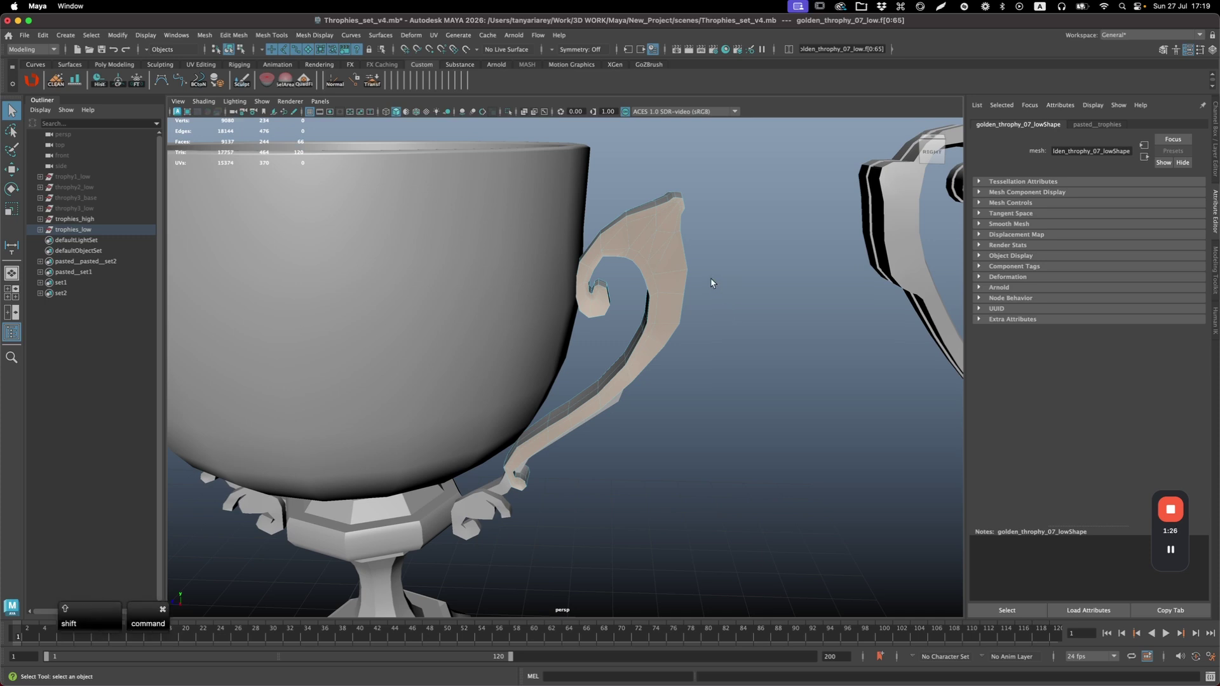
Turn off the angle constraint and select single faces on the upper part of the handle
click(713, 282)
shift+super+drag(713, 282, 774, 331)
click(662, 253)
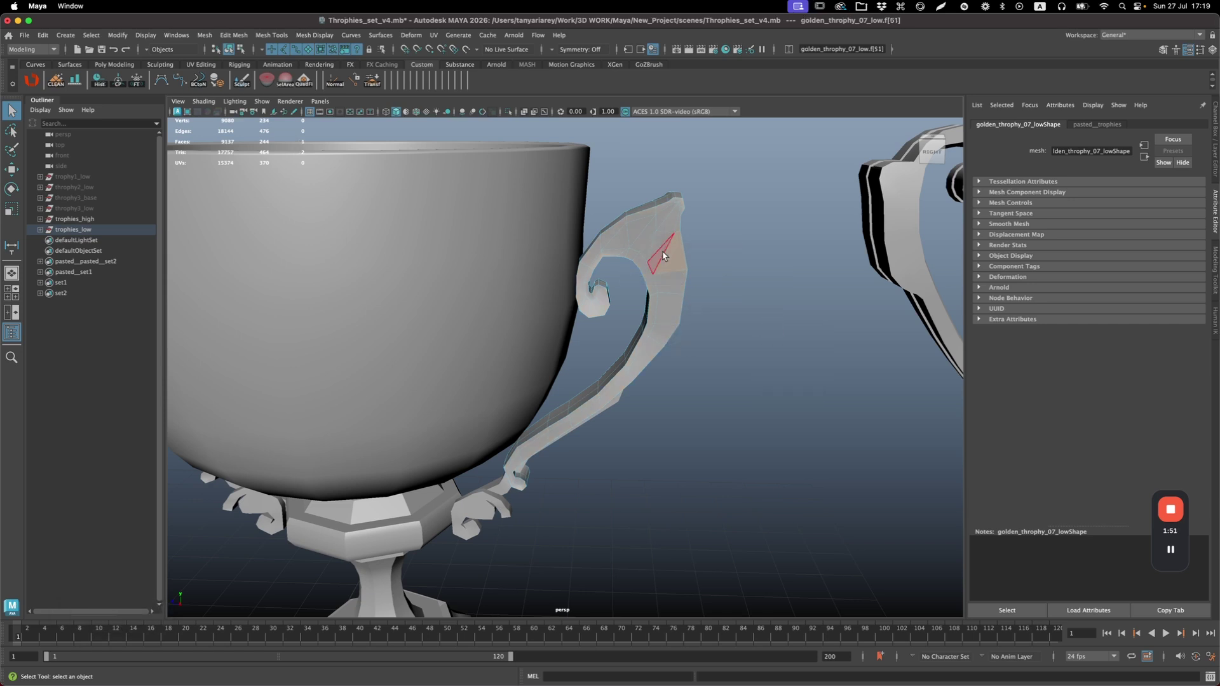
click(658, 248)
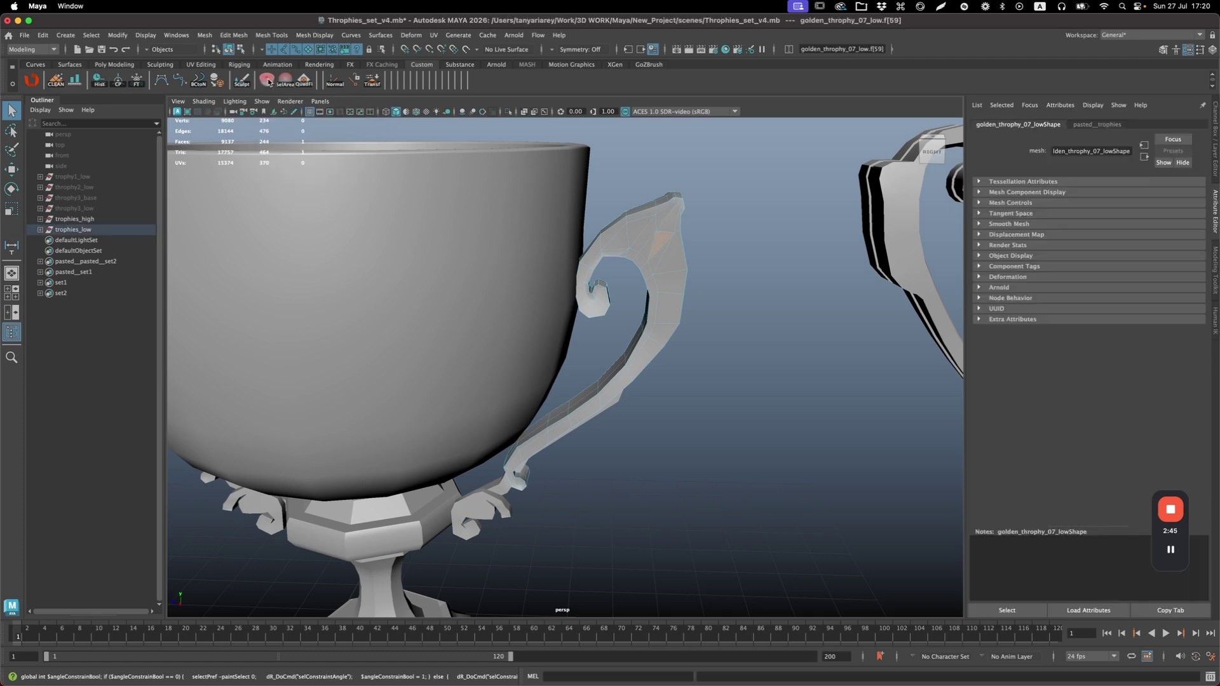
Select the flat faces on one side of the handle by angle and add the opposite side's faces
click(647, 256)
alt+drag(750, 271, 547, 288)
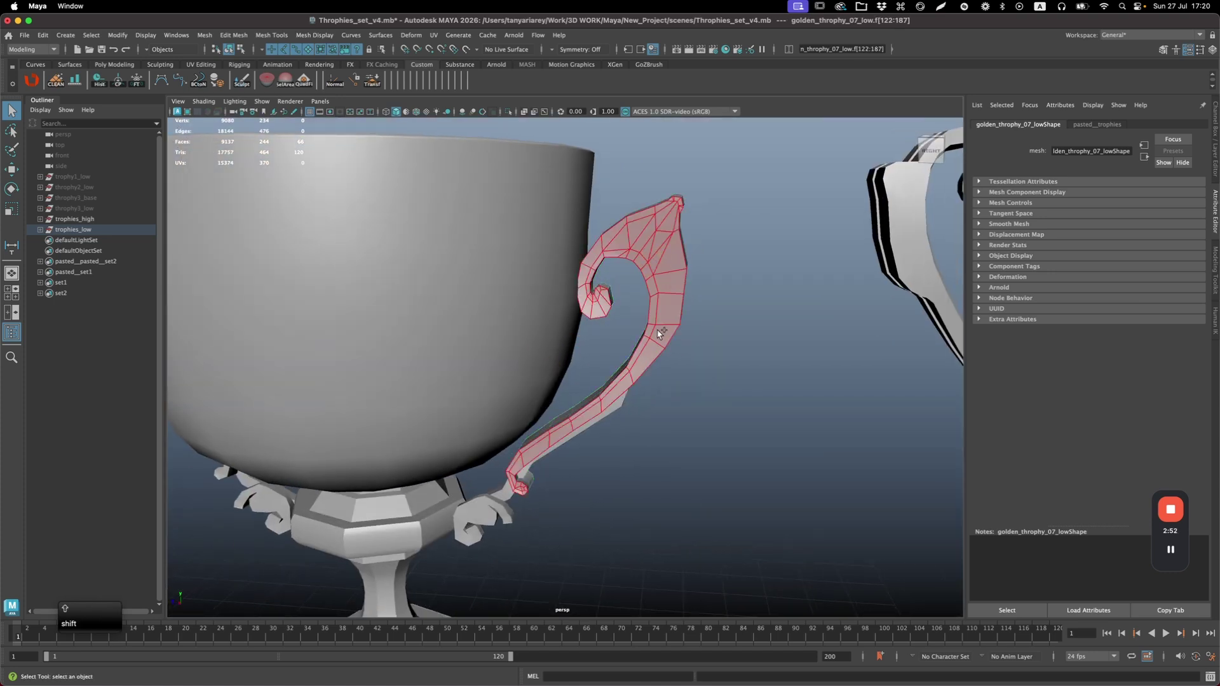
shift+click(659, 334)
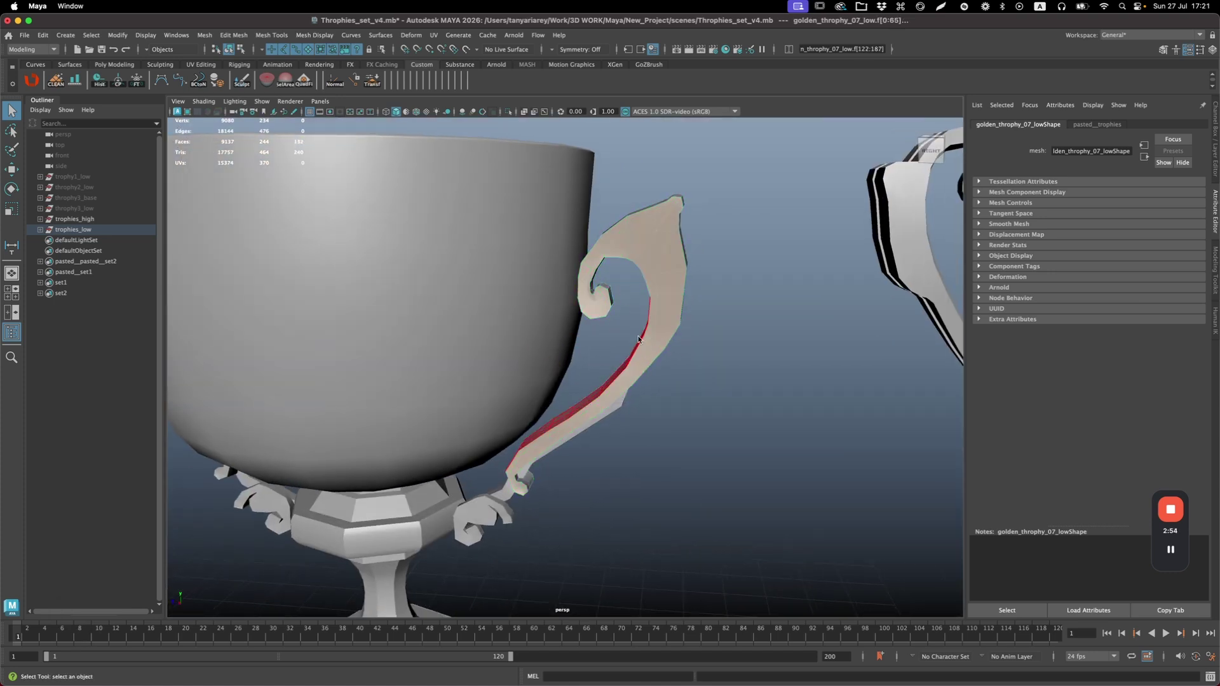
Toggle the angle constraint off with the custom shelf script, try picking individual handle faces, and clear the selection
click(267, 76)
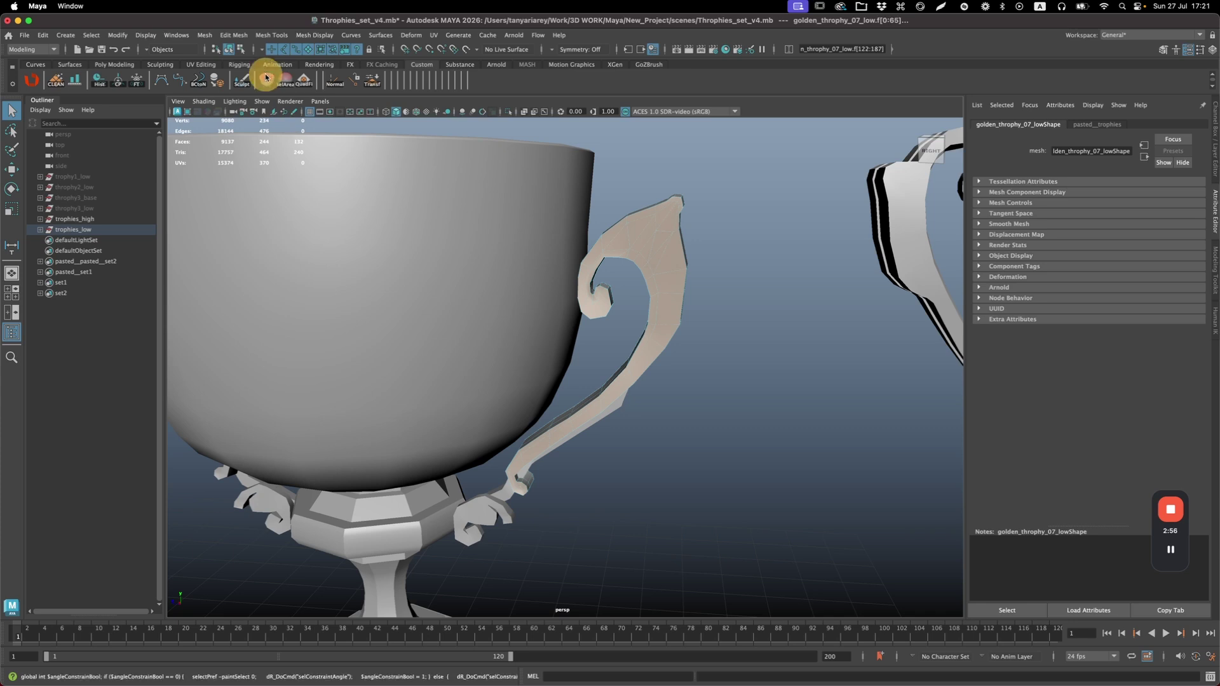
click(656, 247)
click(657, 260)
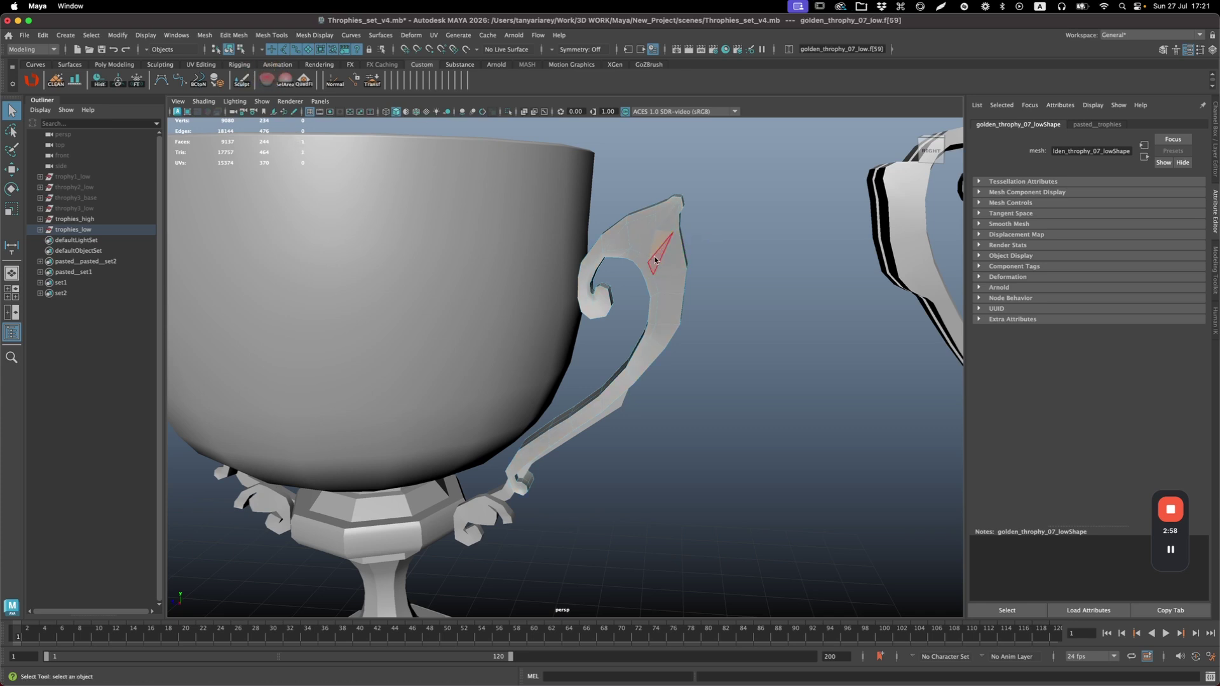
click(645, 248)
click(647, 236)
click(648, 245)
click(665, 221)
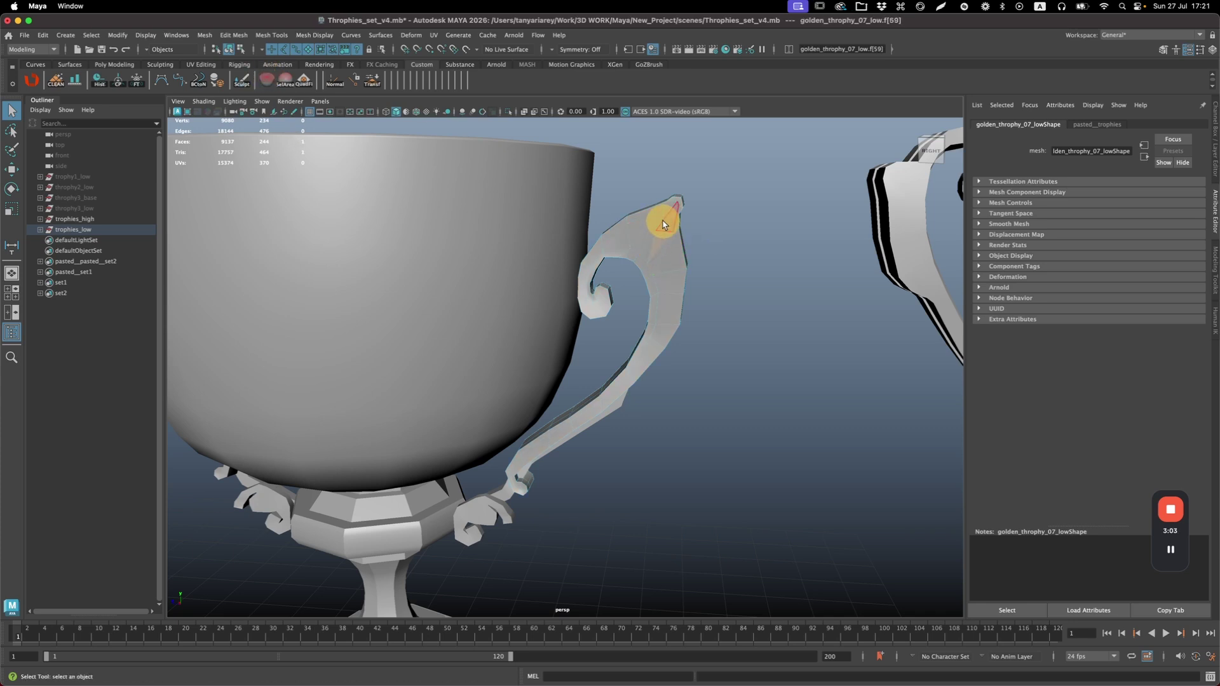
double_click(672, 230)
click(692, 236)
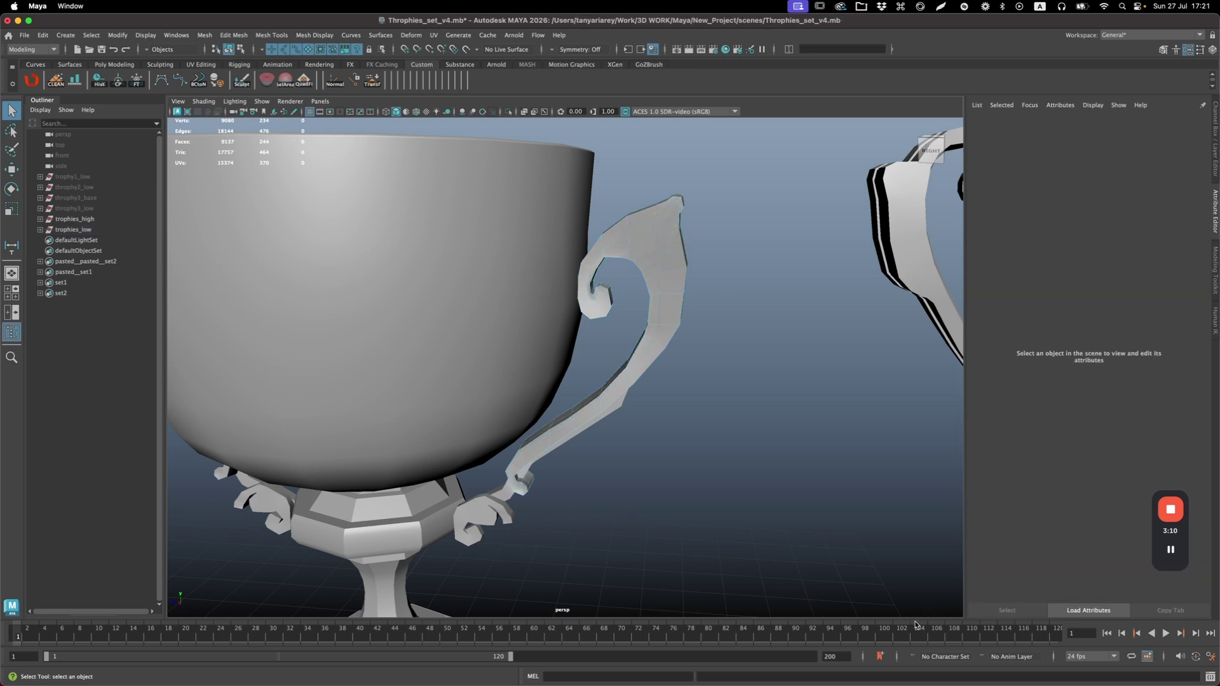
Clear the Script Editor's history and input, and enter the MEL script that toggles $angleConstrainBool between selConstraintAngle and selConstraintOff
click(1210, 676)
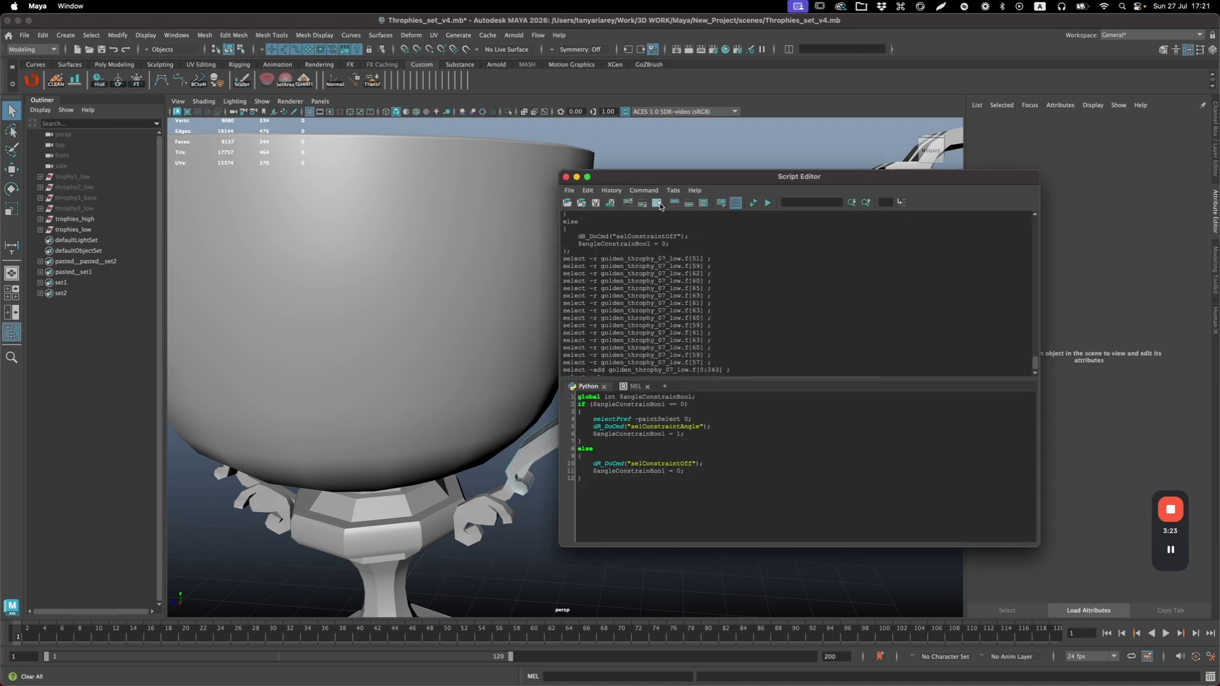
click(658, 204)
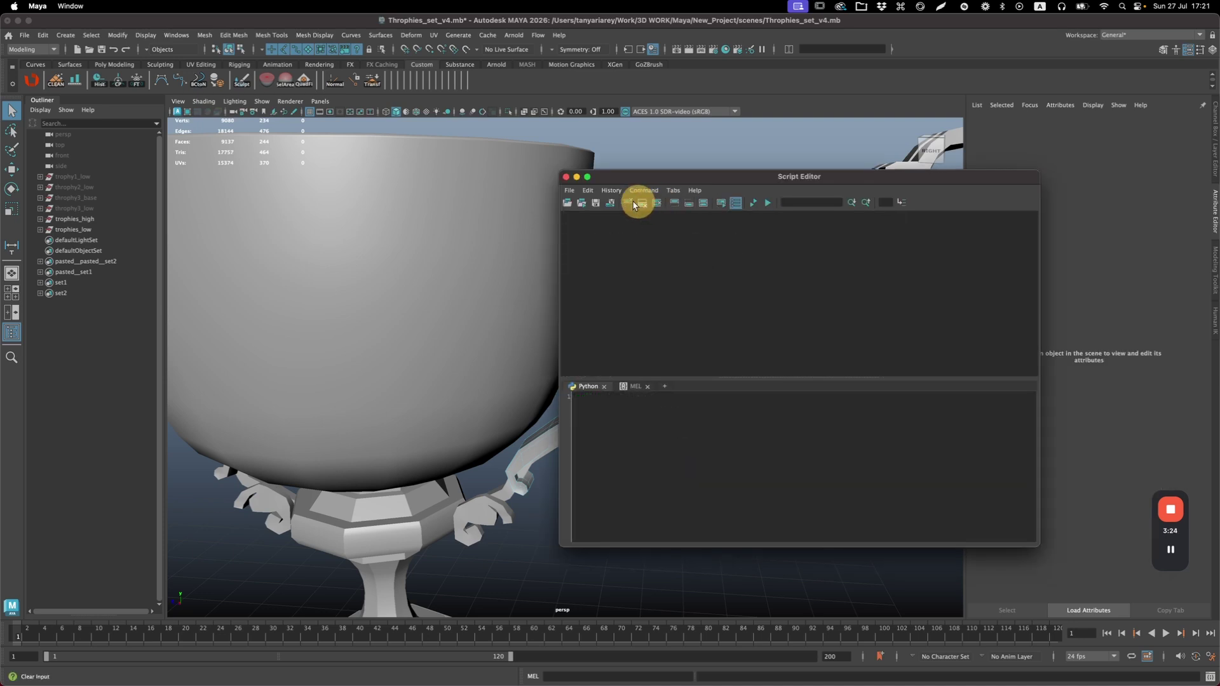
click(633, 387)
click(627, 401)
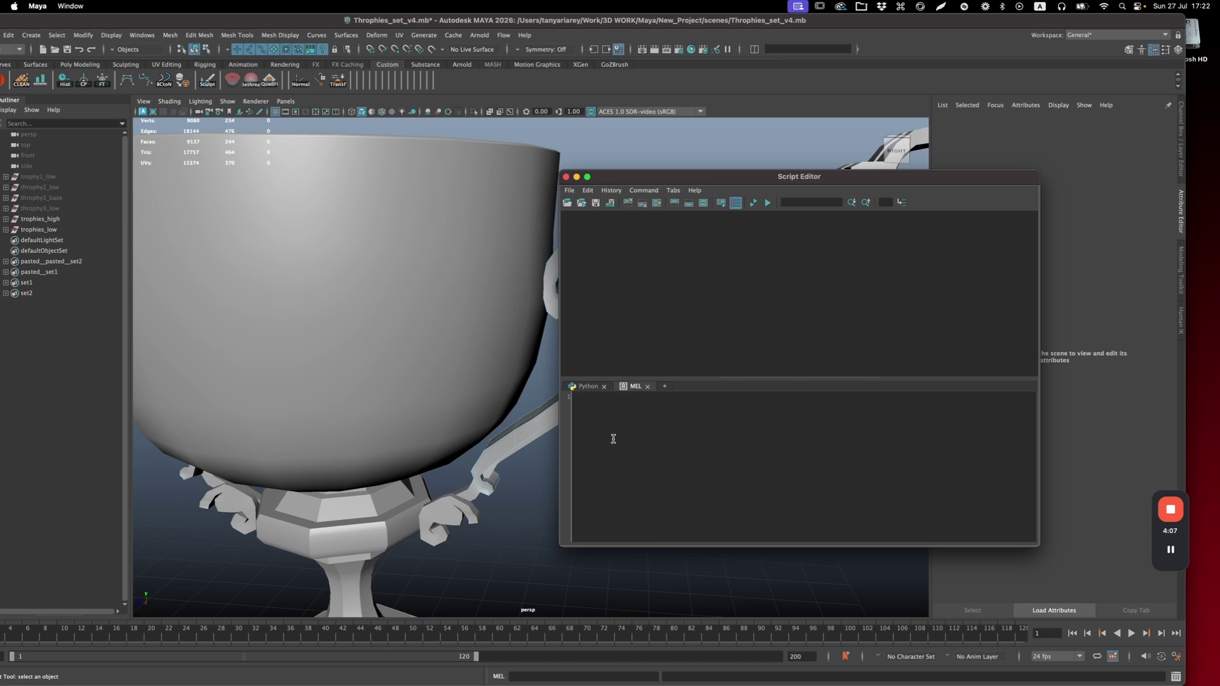
text(global int $angleConstrainBool; if ($angleConstrainBool == 0) { selectPref -paintSelect 0; dR_DoCmd("selConstraintAngle"); $angleConstrainBool = 1; } else { dR_DoCmd("selConstraintOff"); $angleConstrainBool = 0; })
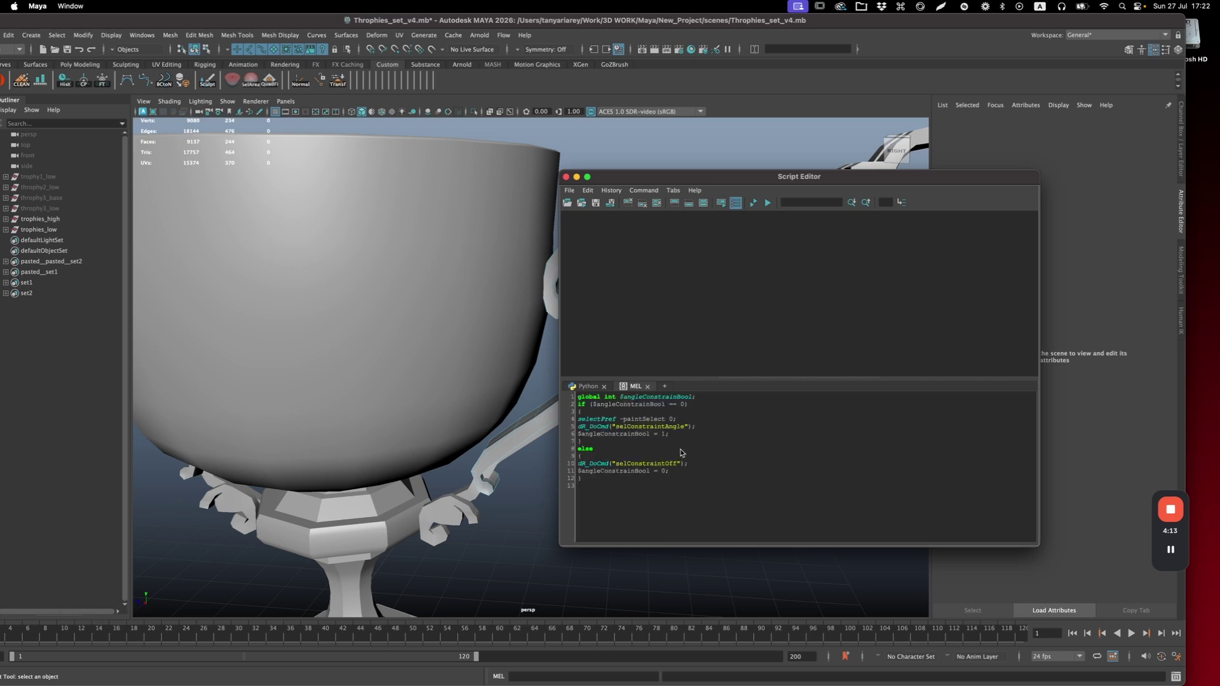
Save the MEL script to the shelf as "angle" and close the Script Editor
click(569, 190)
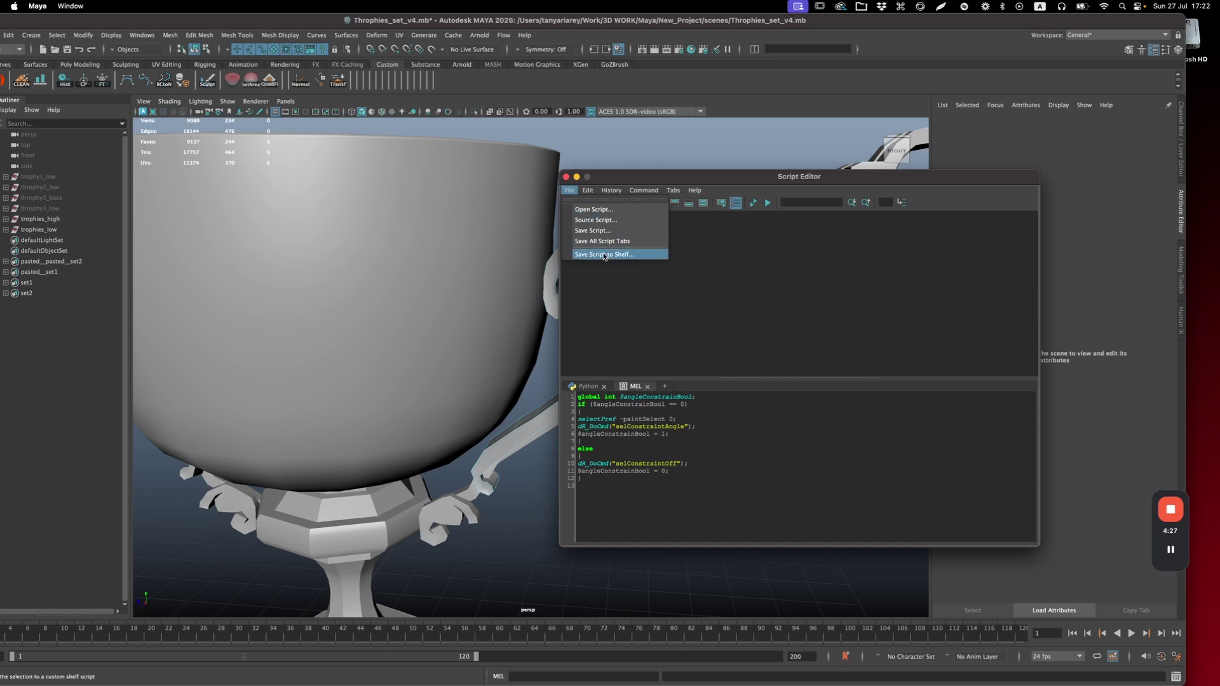
click(604, 254)
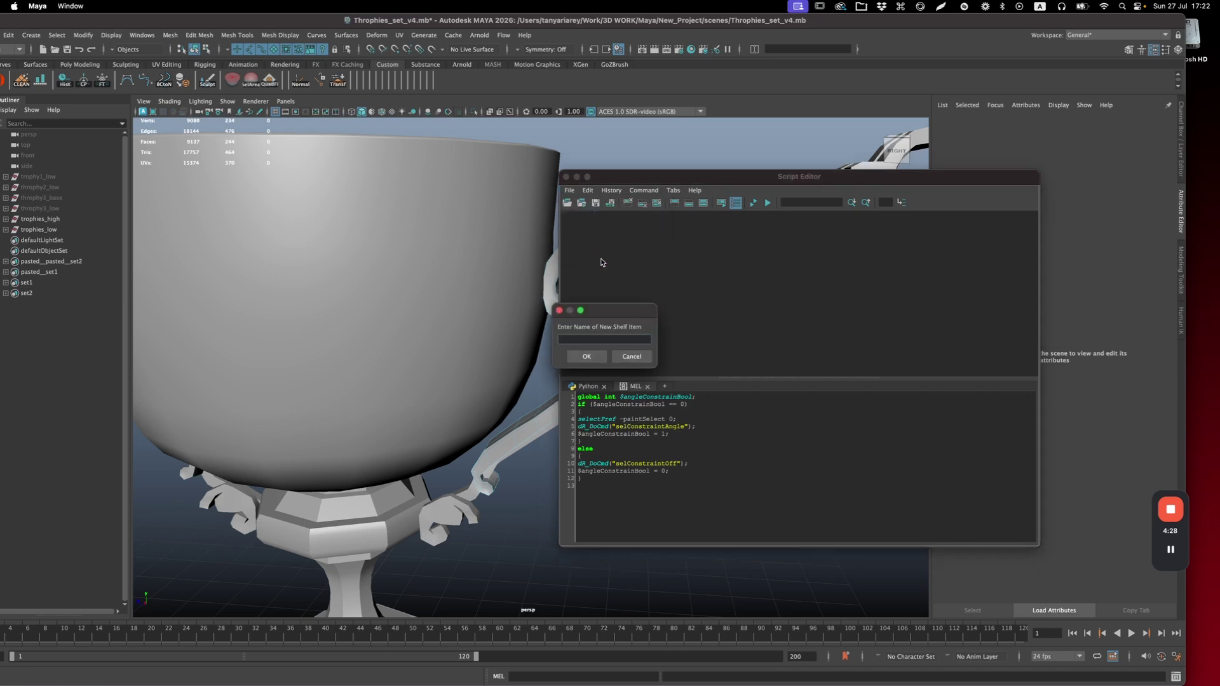
click(589, 340)
text(angle)
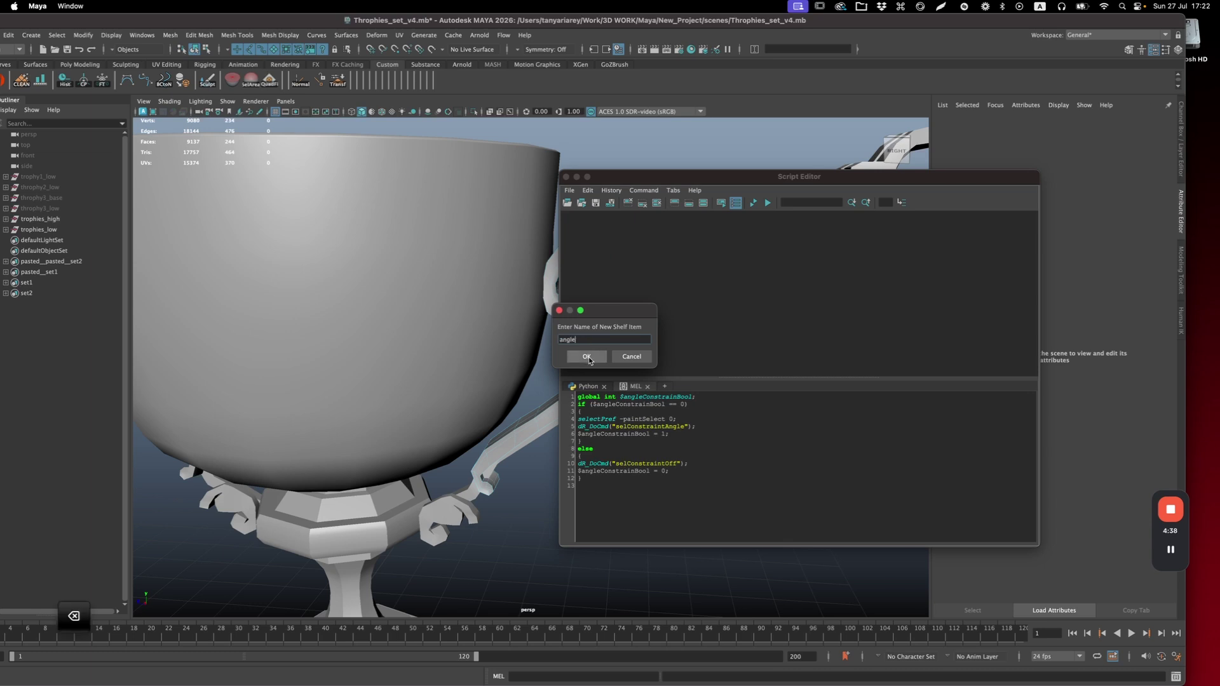
click(590, 357)
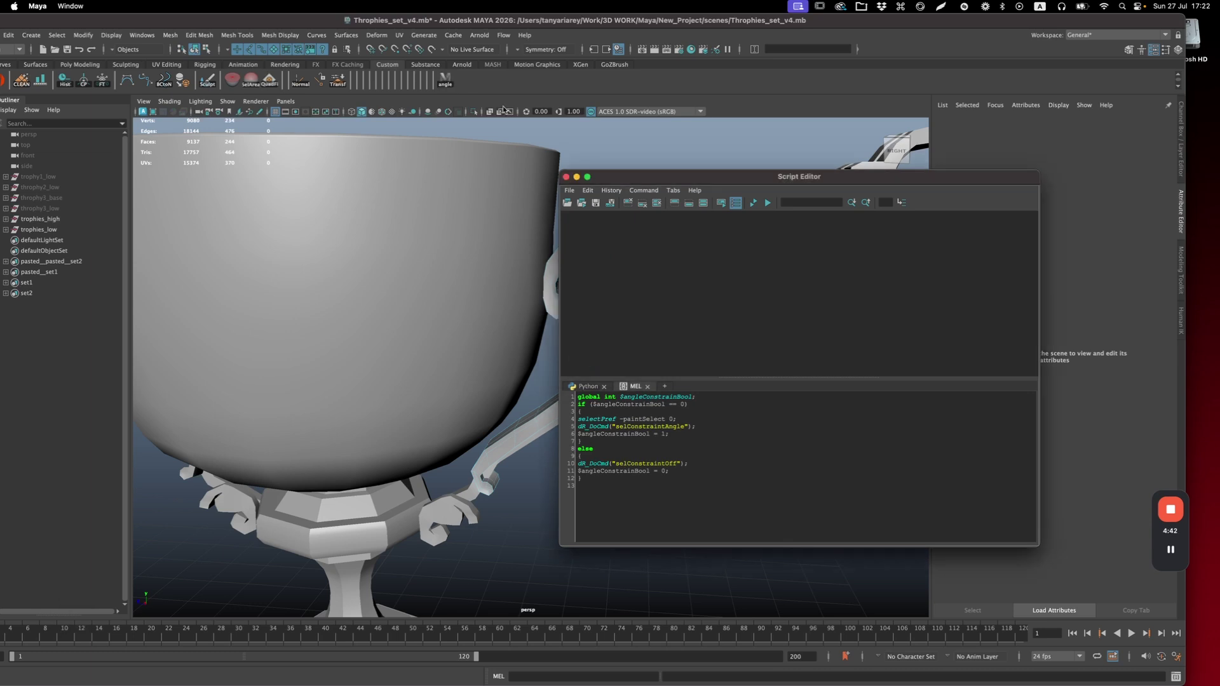
click(565, 177)
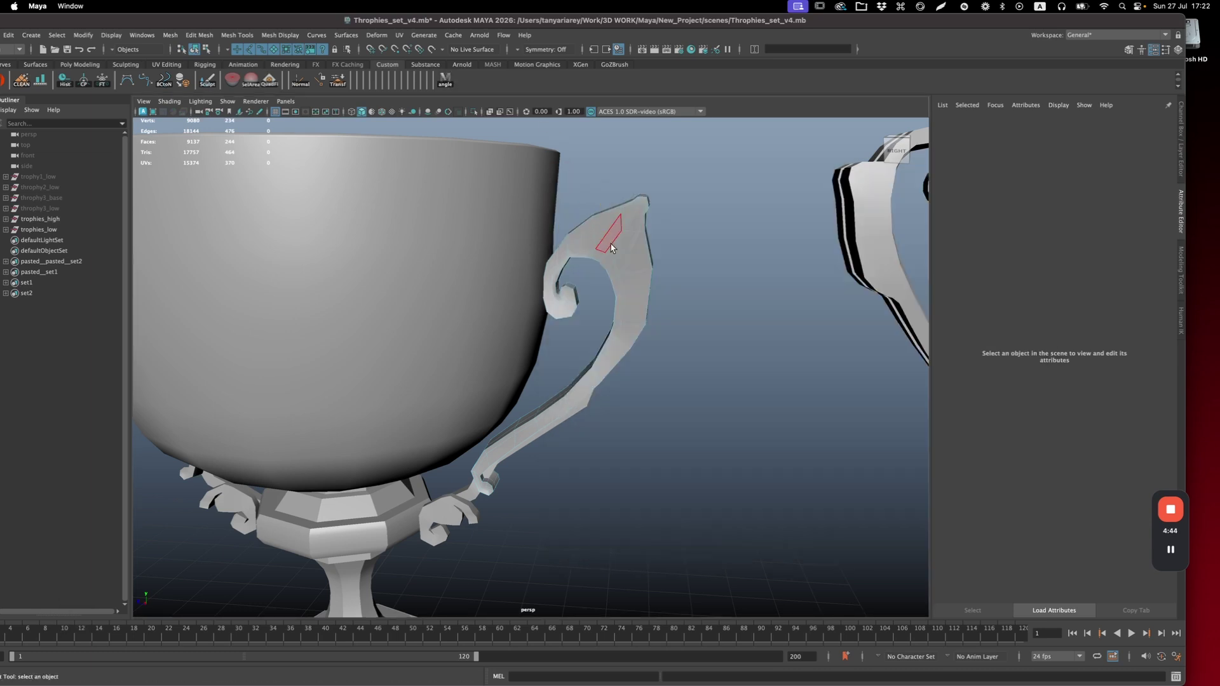
Select individual faces one at a time on the upper part of the handle
click(626, 223)
click(610, 232)
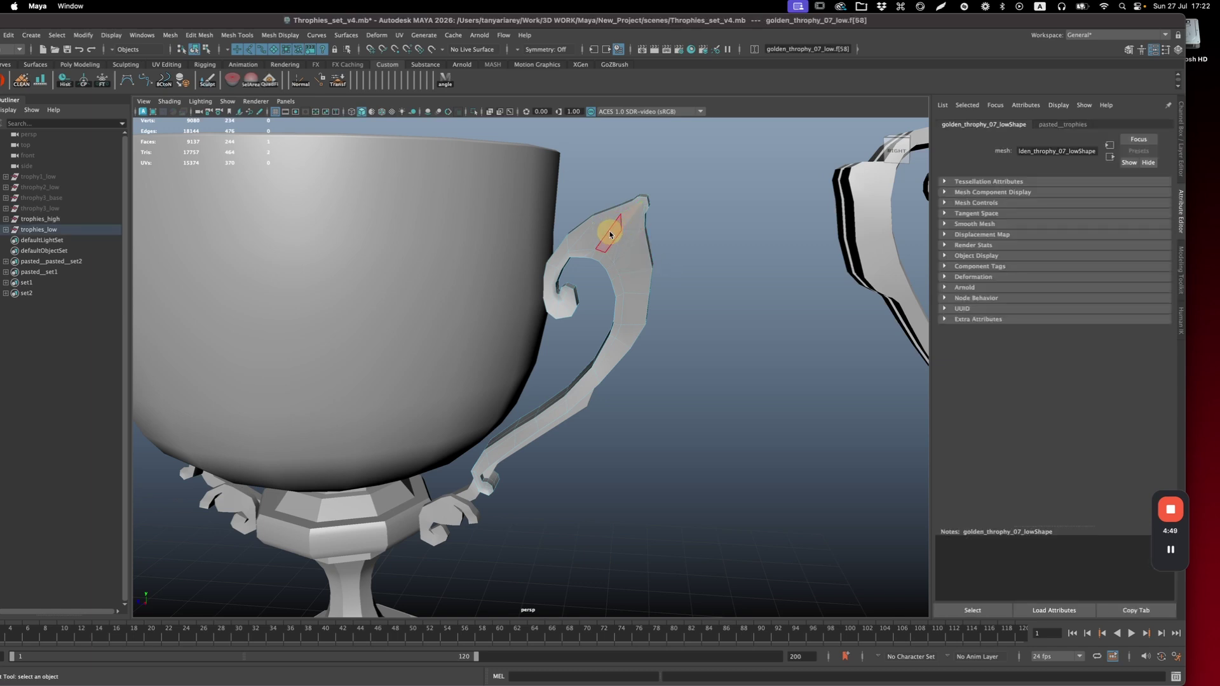
click(623, 244)
click(629, 226)
click(639, 253)
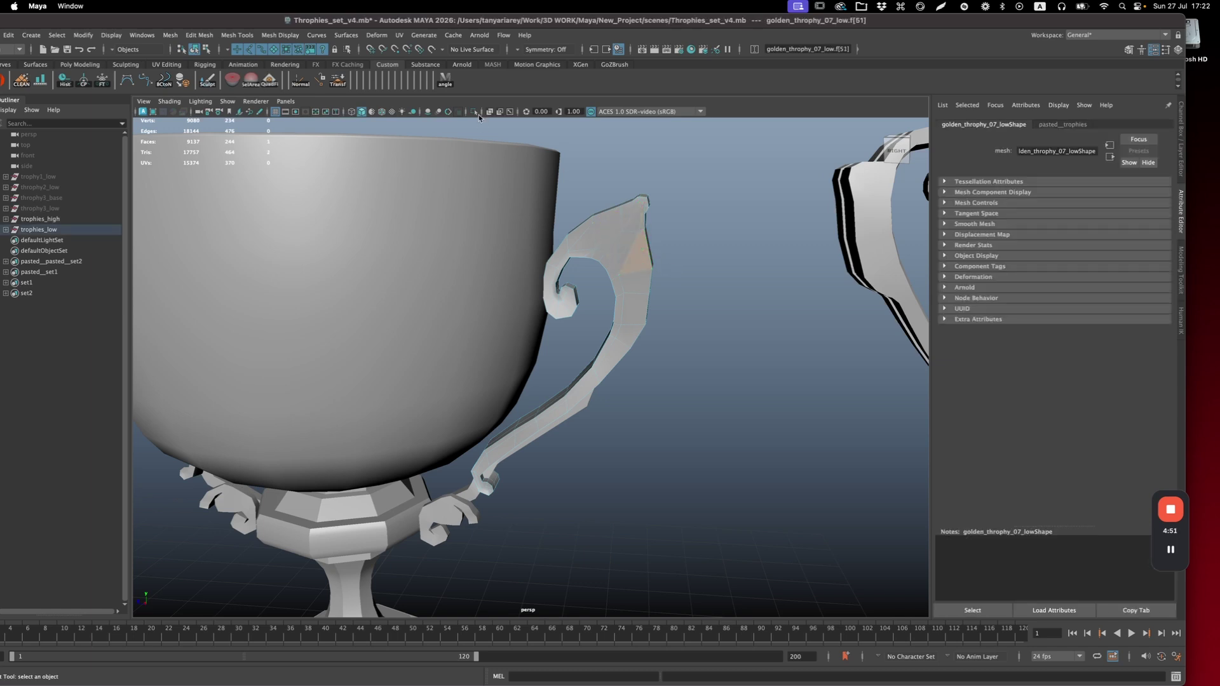
Run the angle shelf script and select the connected flat faces on both sides of the handle
click(445, 79)
click(622, 256)
alt+drag(689, 272, 572, 273)
click(438, 280)
shift+click(441, 273)
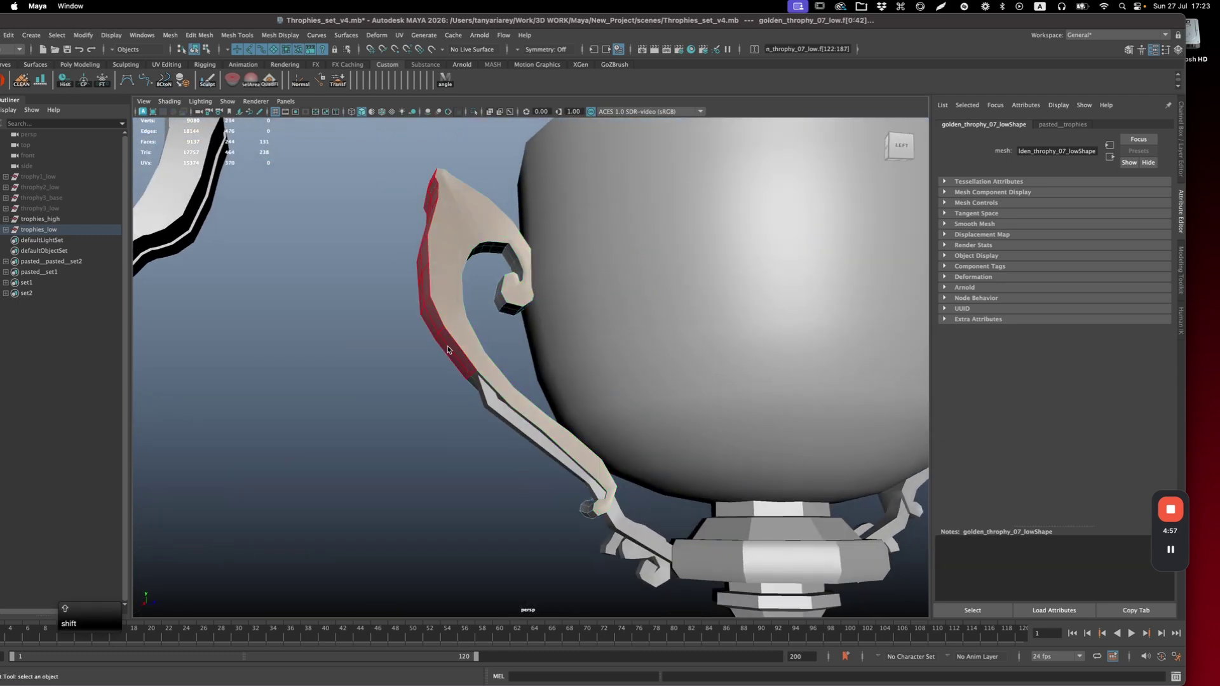
alt+drag(414, 266, 490, 272)
Examine the angle shelf item's MEL command and shelf properties in the Shelf Editor, and close the editor
click(444, 79)
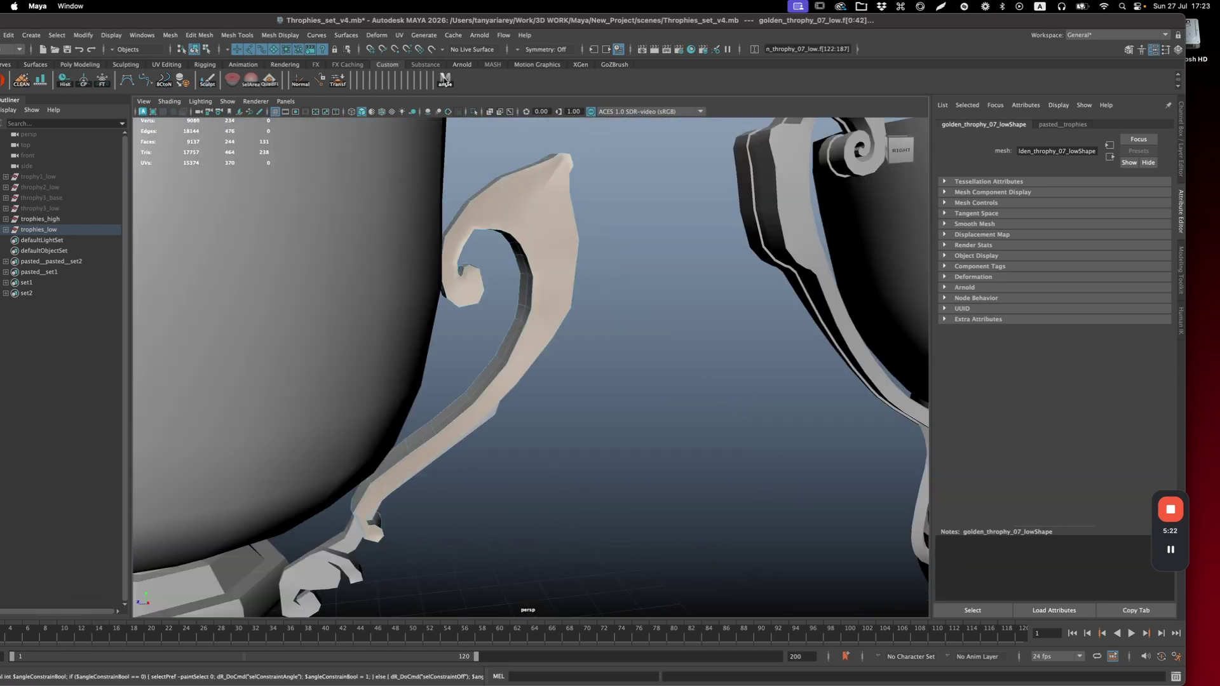
right_click(446, 81)
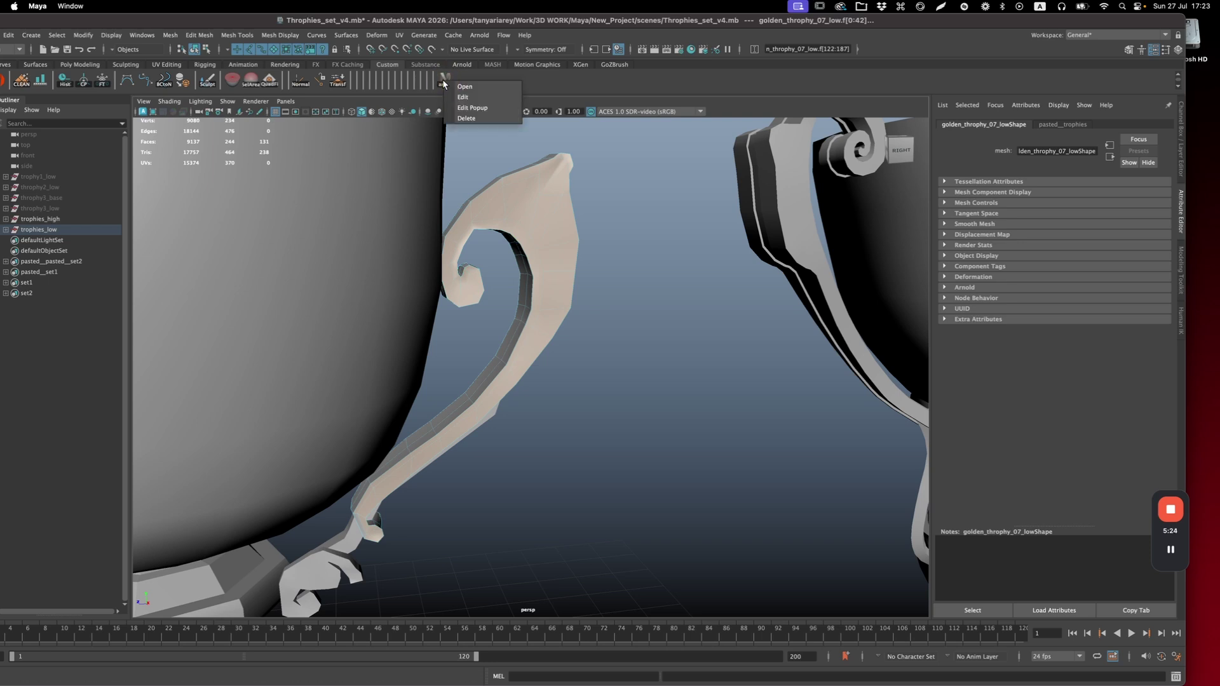
click(462, 99)
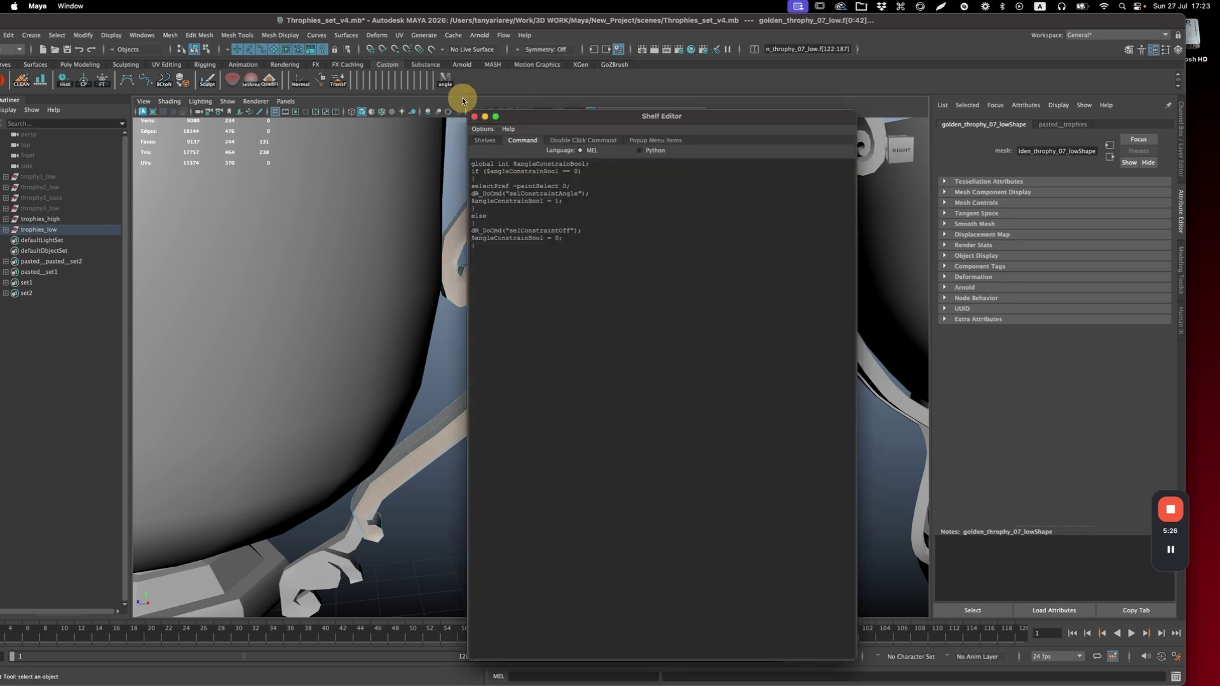
click(484, 141)
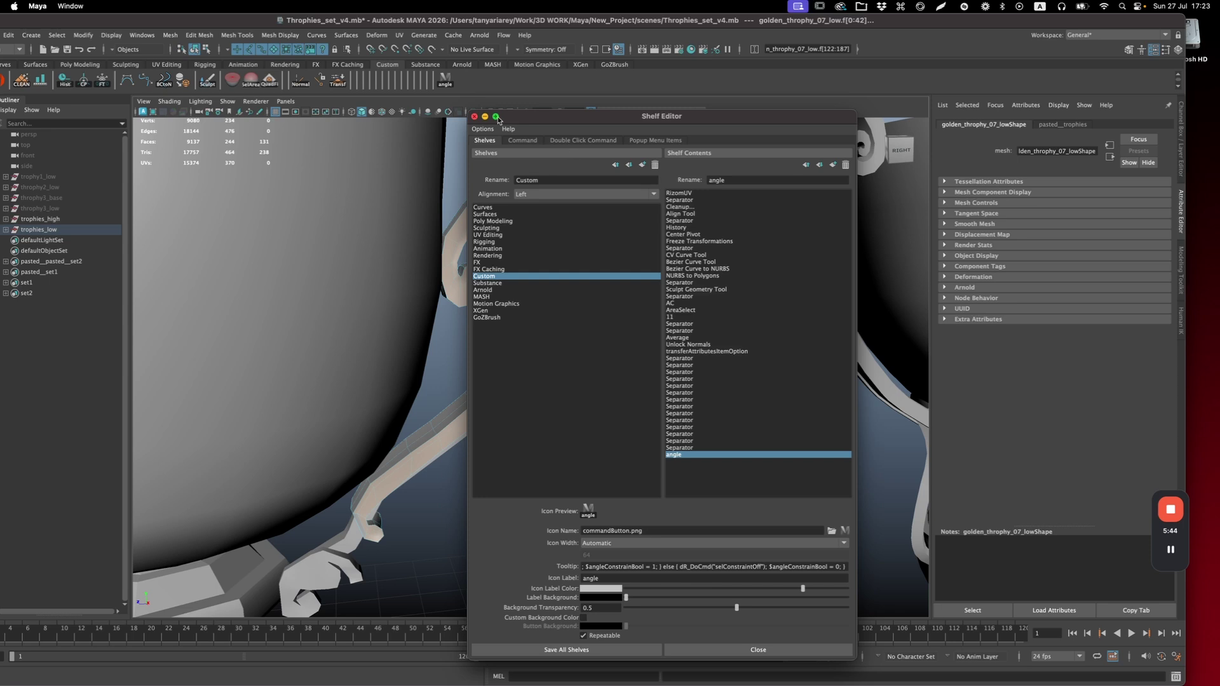
click(474, 117)
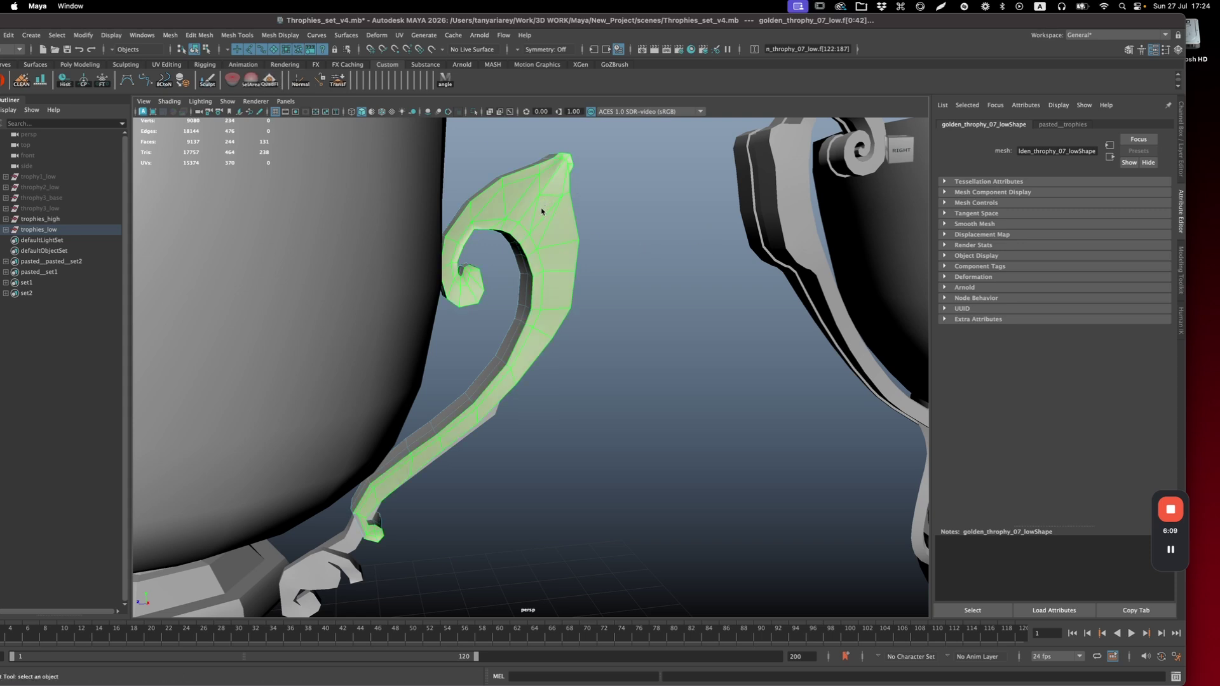
Open the Select tool's settings and highlight the angle value of the selection constraint
click(1167, 49)
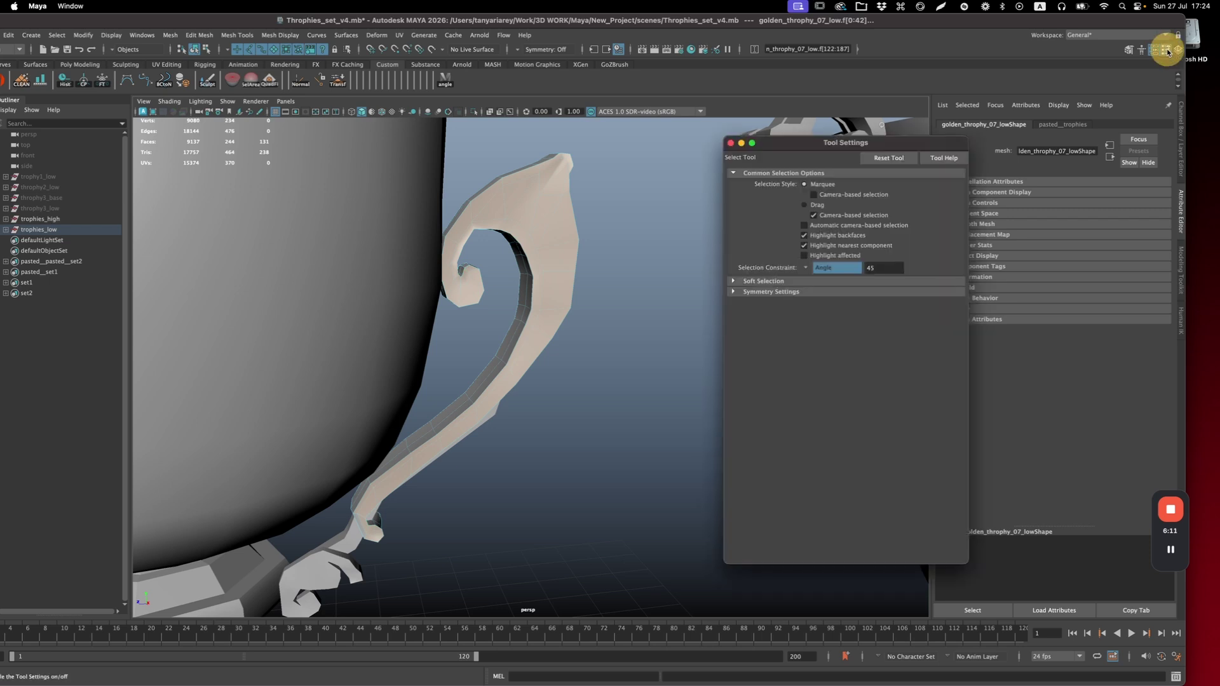
click(875, 272)
drag(877, 275, 861, 275)
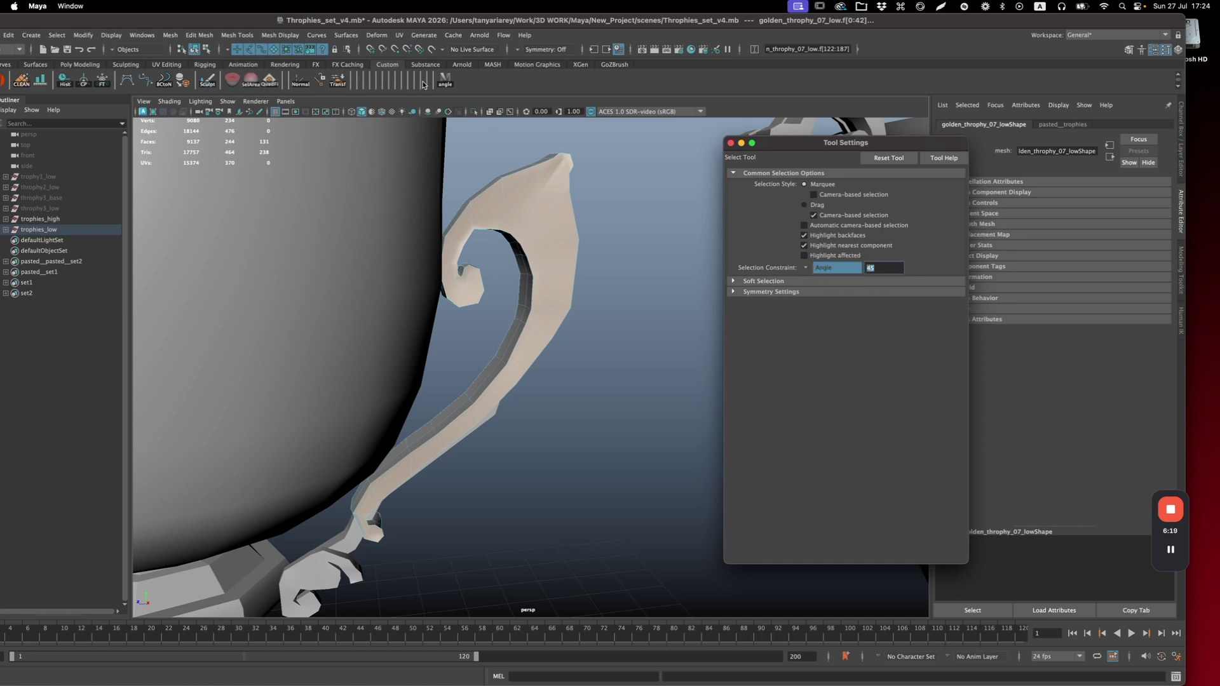
Toggle the angle selection constraint off and on with the angle script, and select the connected flat faces on one side of the handle
click(445, 82)
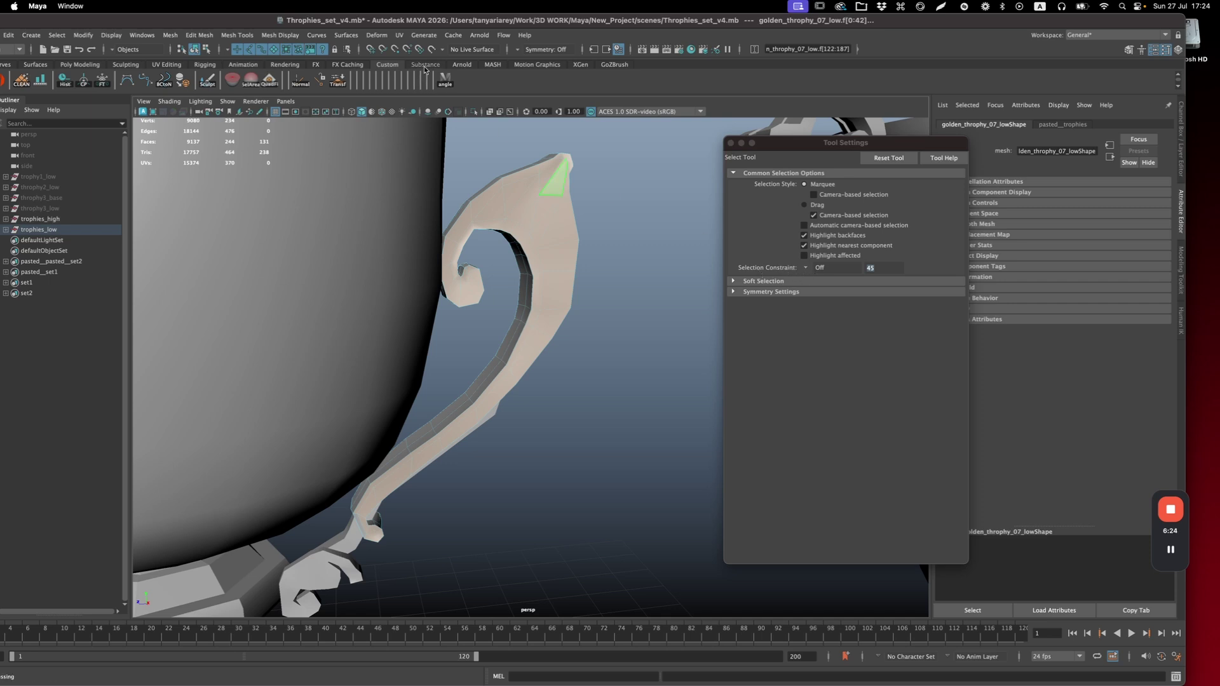
click(445, 81)
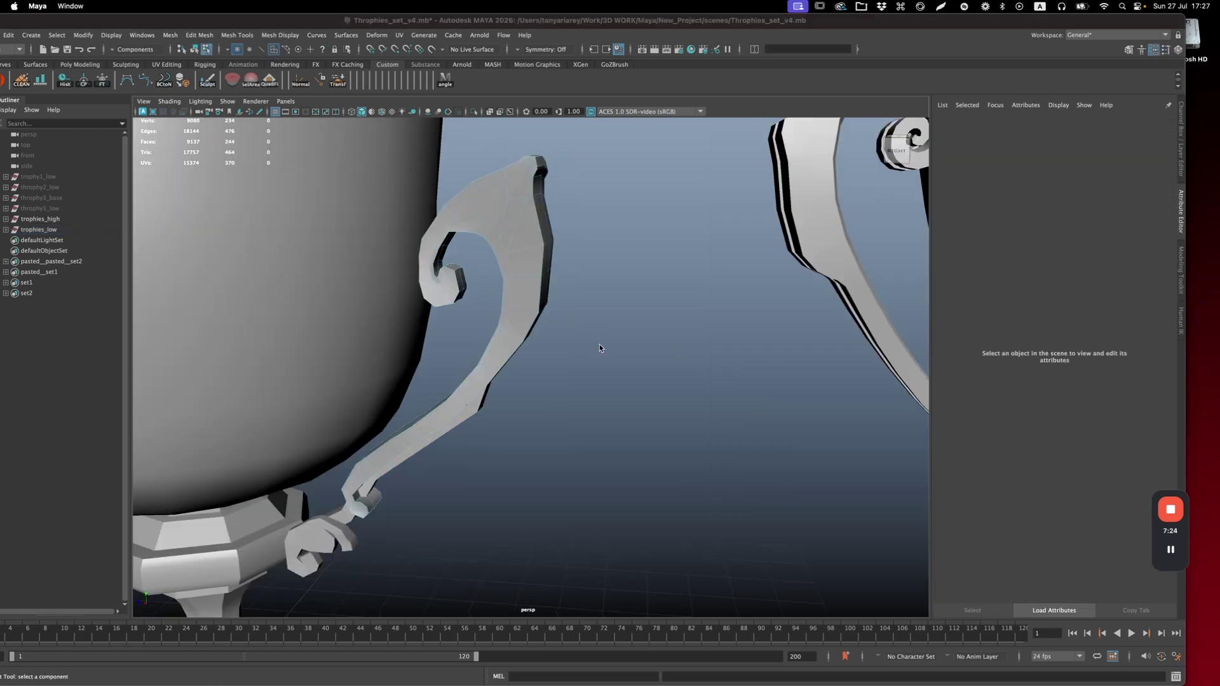
click(528, 269)
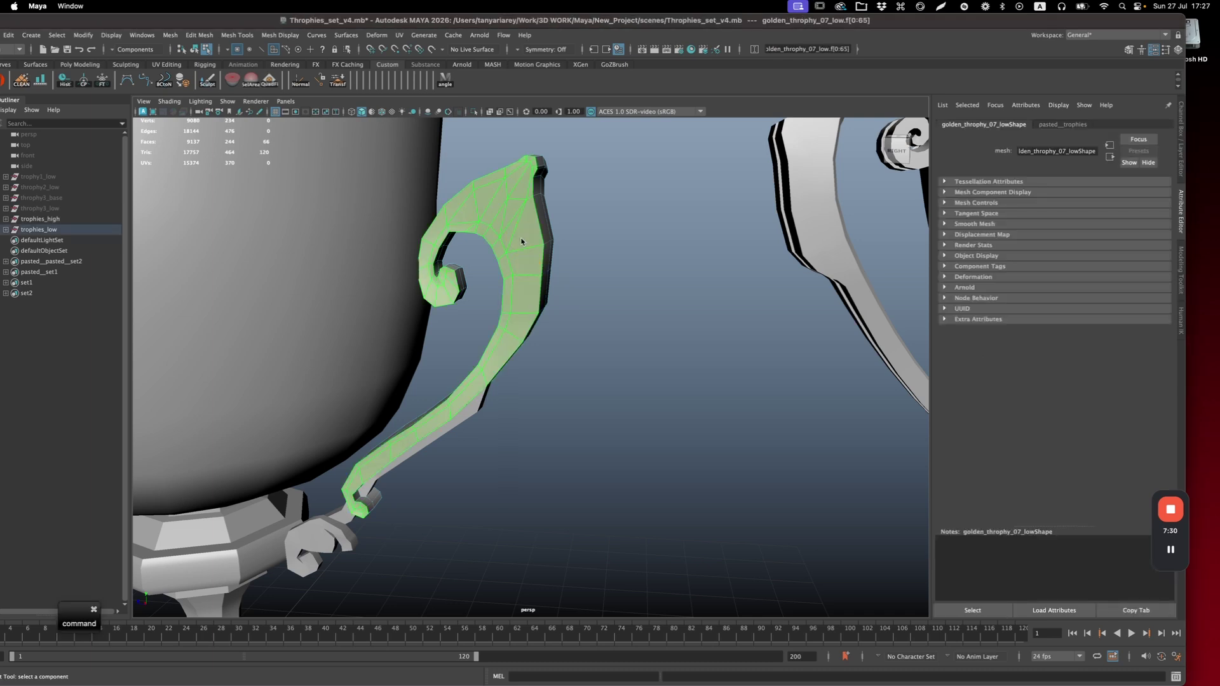
With the angle constraint off, select single faces one at a time on the upper part of the handle, and clear the selection
click(524, 248)
click(519, 235)
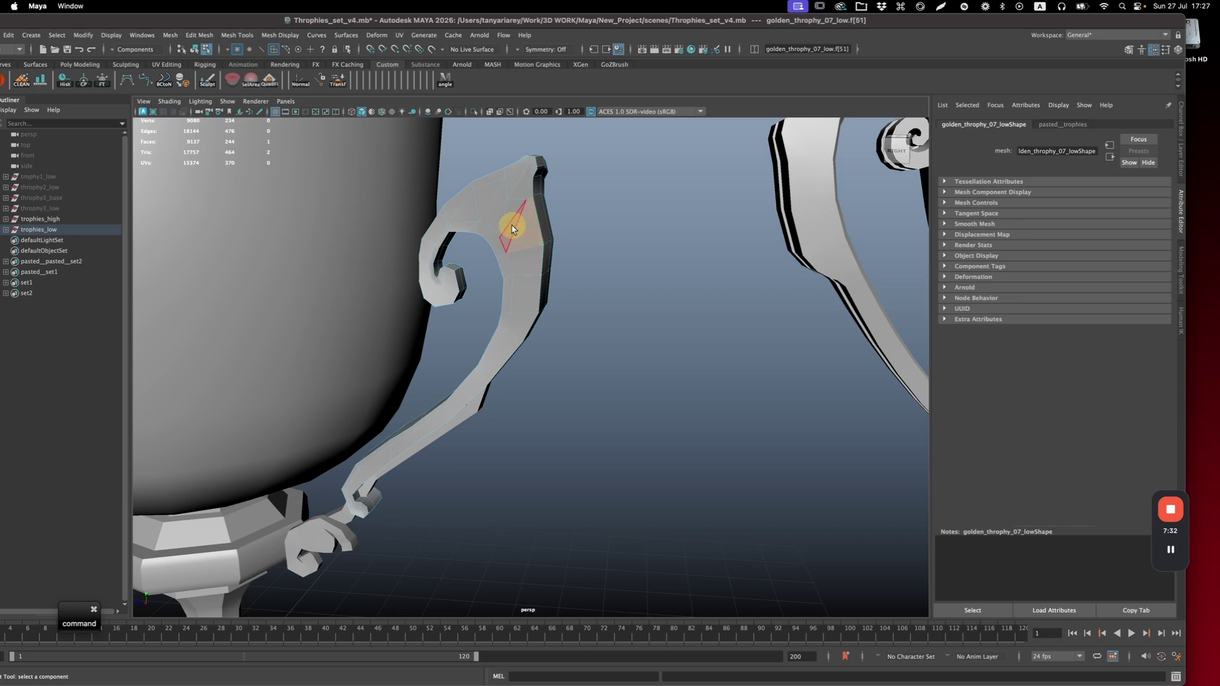
click(505, 212)
click(481, 202)
click(465, 214)
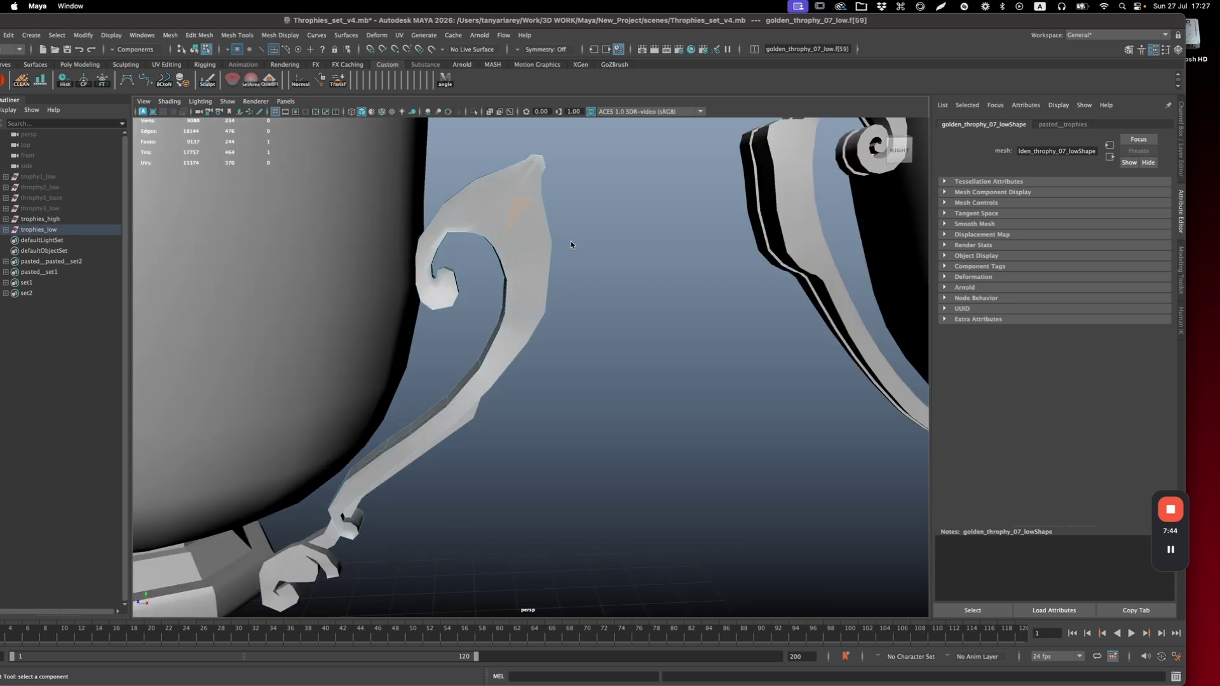
click(585, 253)
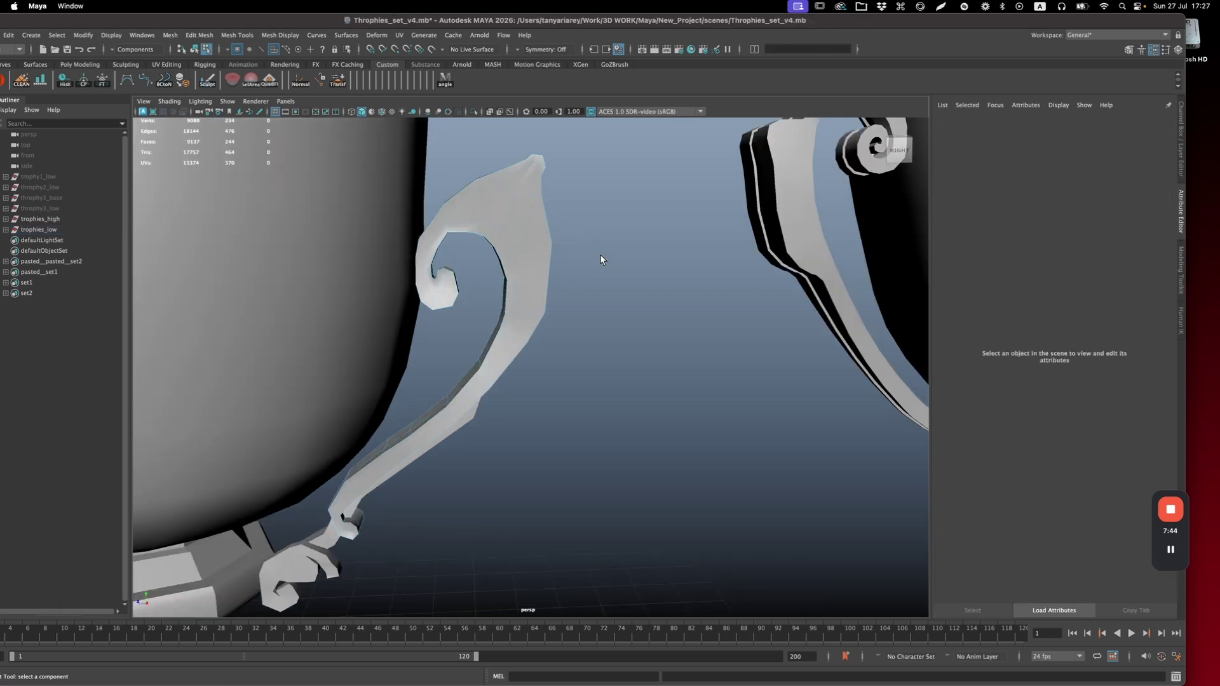
Open the Hotkey Editor and show its Runtime Command Editor, where new runtime commands are written and saved
click(144, 36)
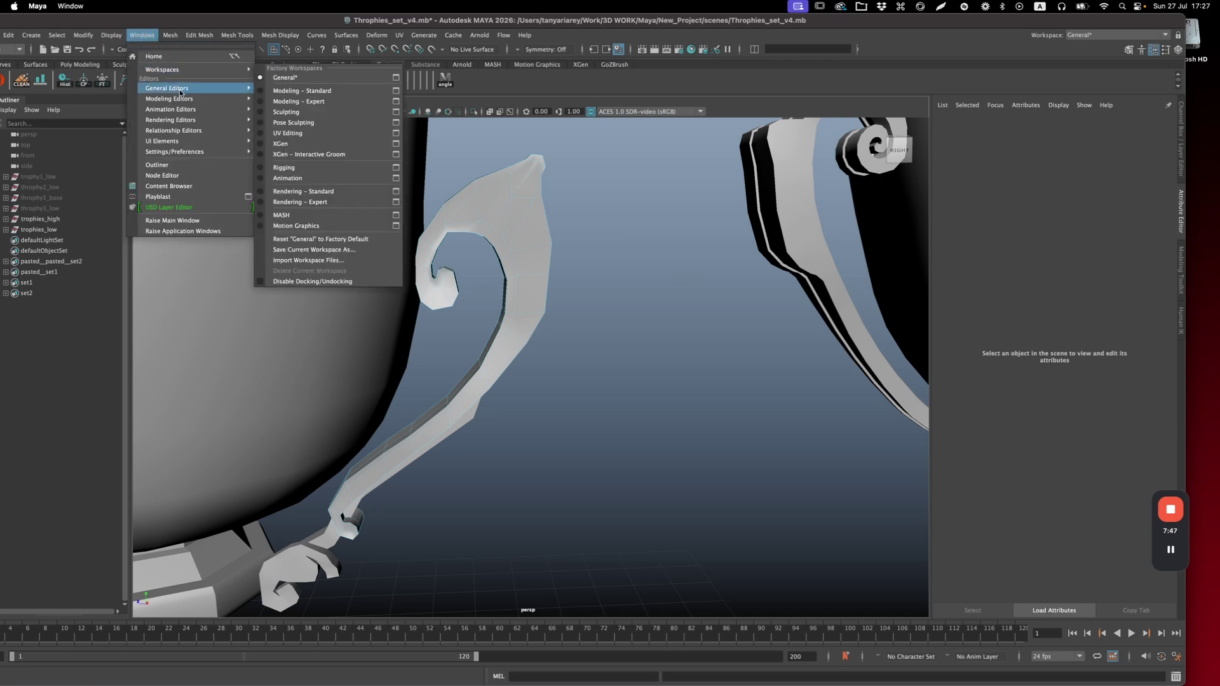
mouse_move(181, 93)
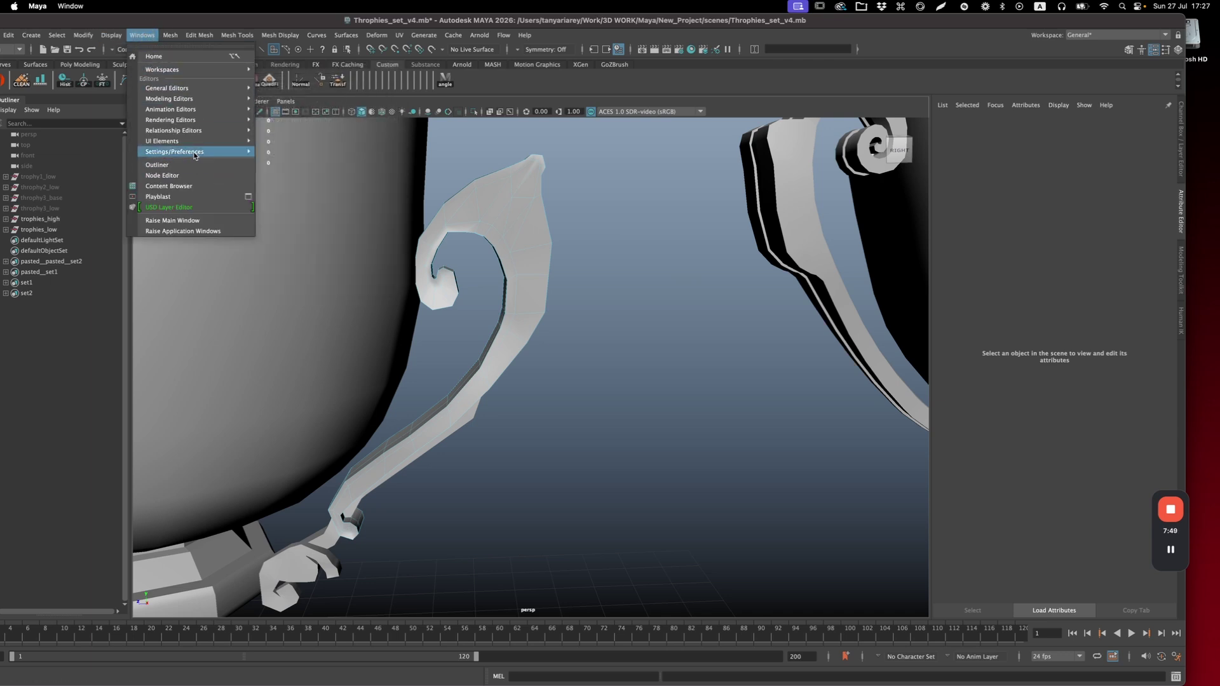
mouse_move(197, 153)
click(299, 166)
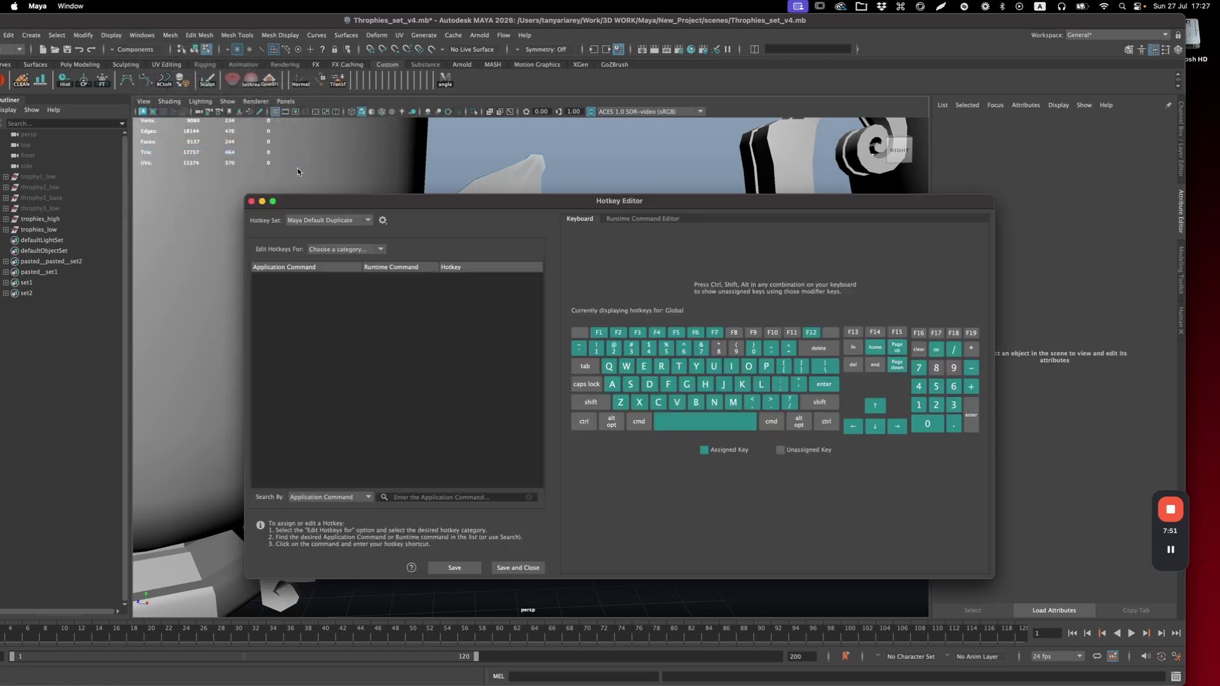
click(643, 220)
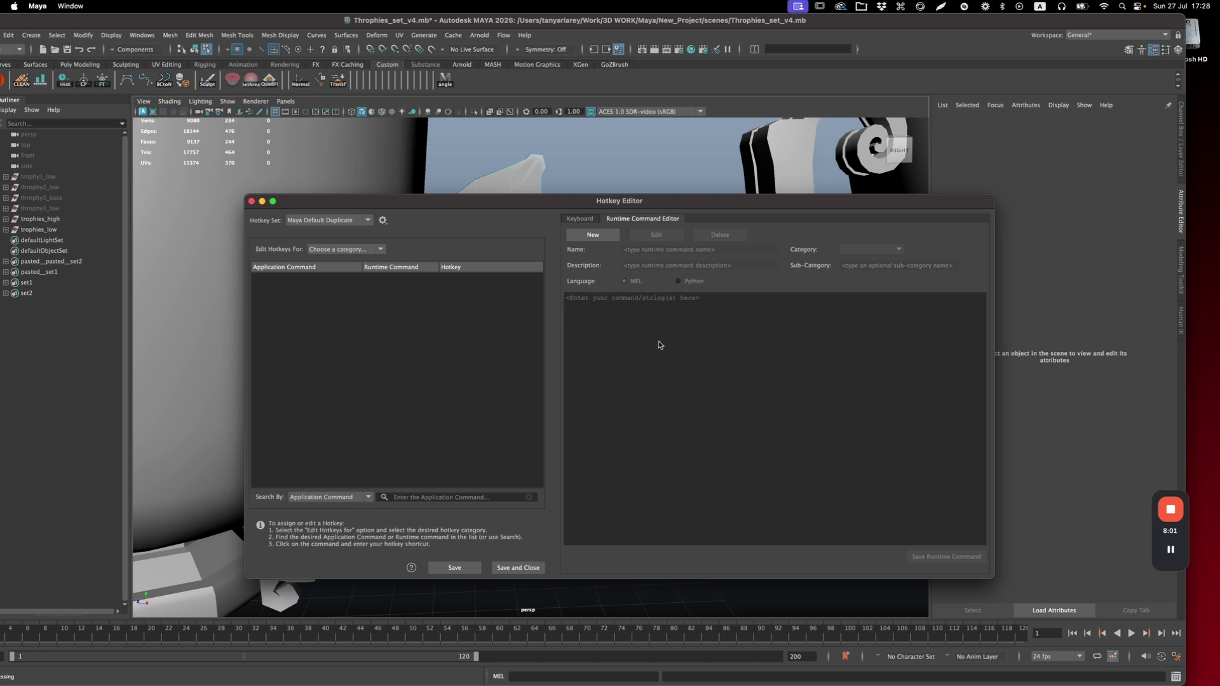
click(935, 563)
List the Custom Scripts hotkey category and select the Angle Constrain command to examine its MEL code and assigned hotkey
click(350, 251)
click(326, 297)
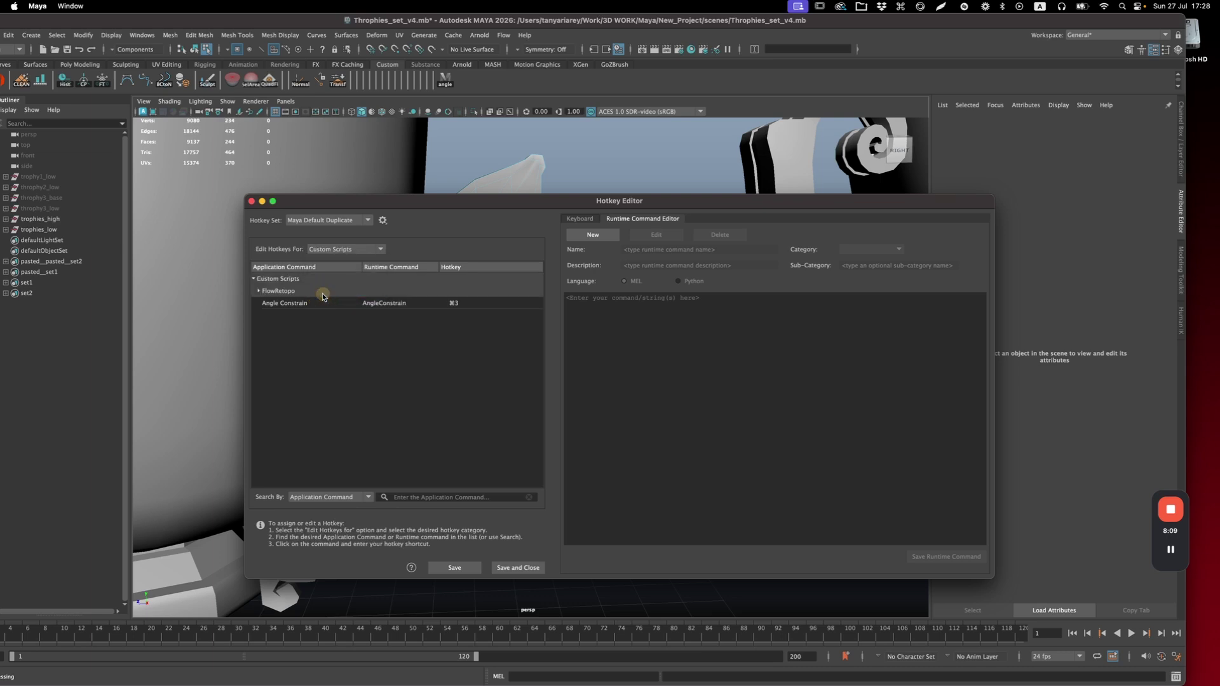
click(281, 304)
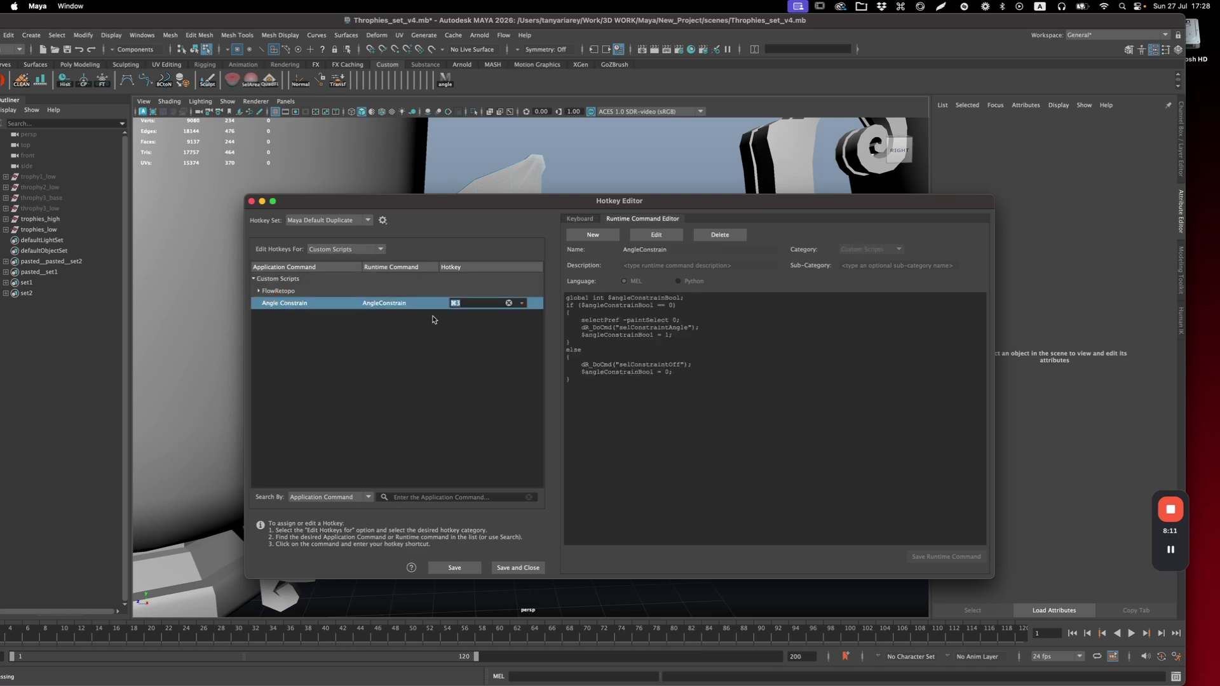